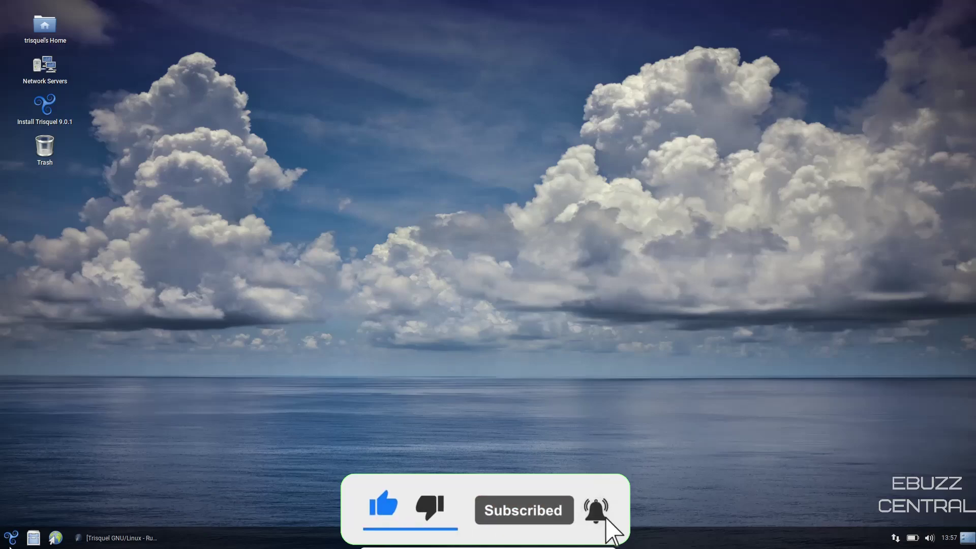
{"action": "left_click", "coordinate": [122, 540]}
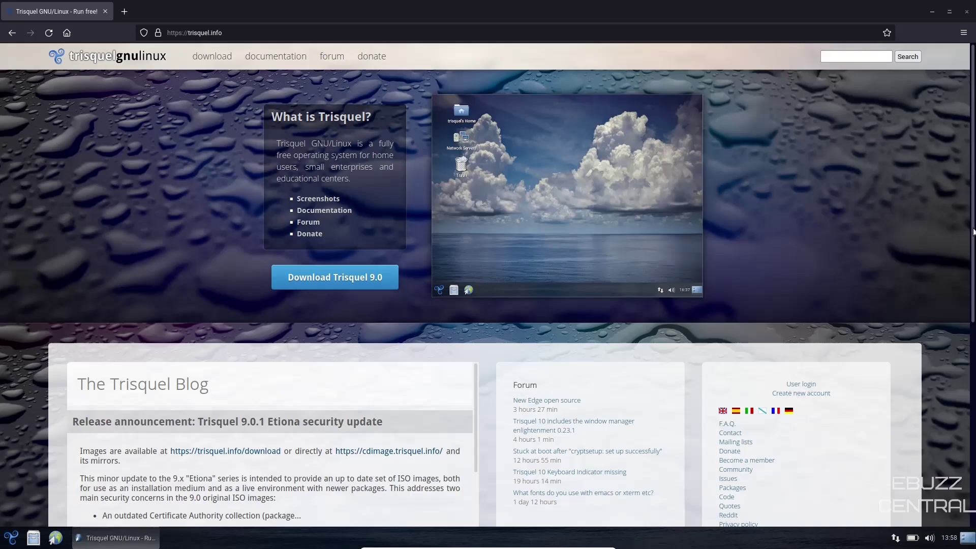
{"action": "scroll", "coordinate": [907, 238], "scroll_direction": "down", "scroll_amount": 3}
{"action": "scroll", "coordinate": [906, 243], "scroll_direction": "down", "scroll_amount": 3}
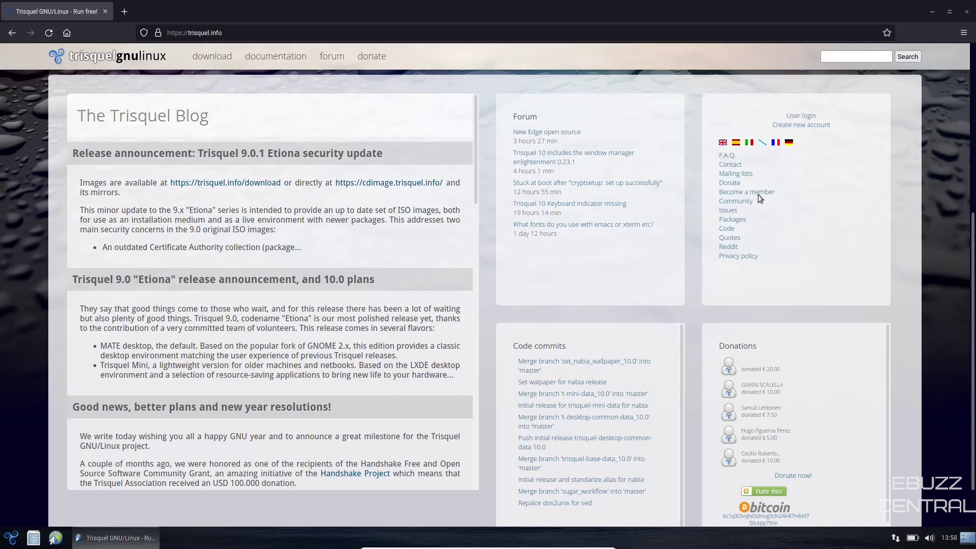
{"action": "scroll", "coordinate": [758, 195], "scroll_direction": "down", "scroll_amount": 2}
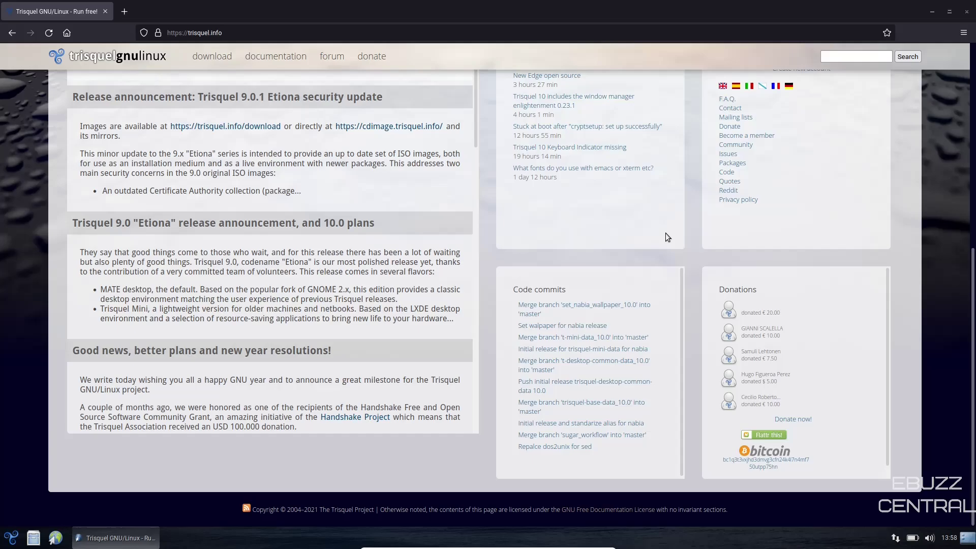
{"action": "scroll", "coordinate": [187, 401], "scroll_direction": "up", "scroll_amount": 6}
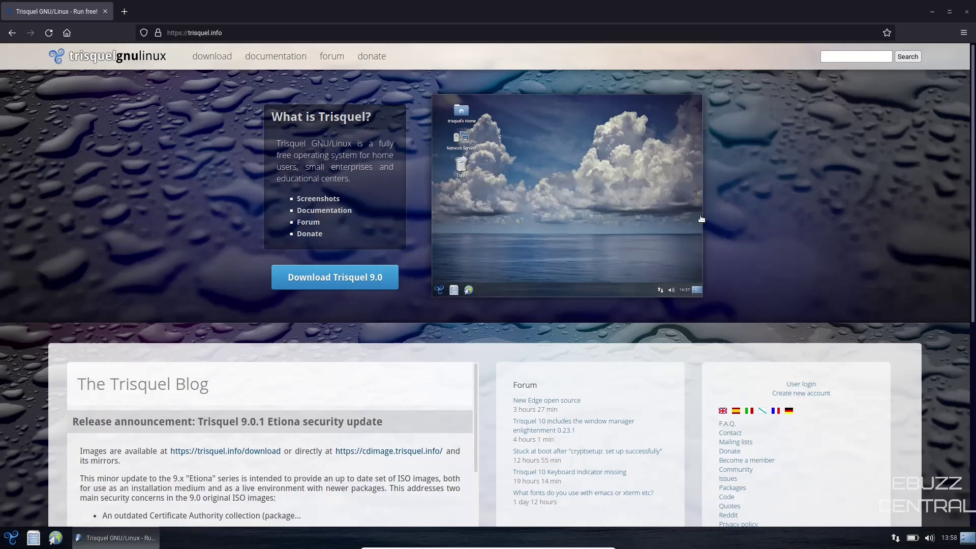
Step: Minimize the browser and choose Change Desktop Background from the desktop's right-click menu
{"action": "left_click", "coordinate": [932, 11]}
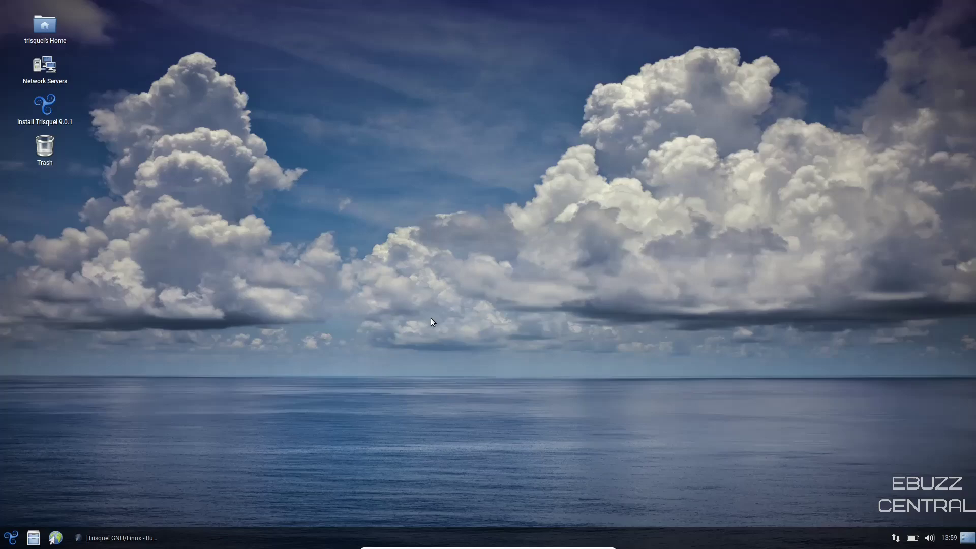
{"action": "right_click", "coordinate": [391, 238]}
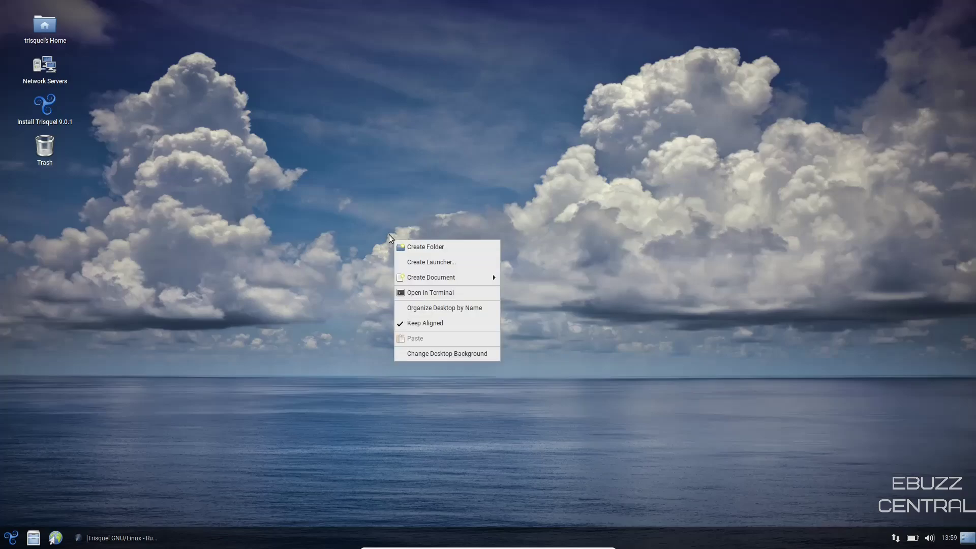
{"action": "right_click", "coordinate": [400, 279]}
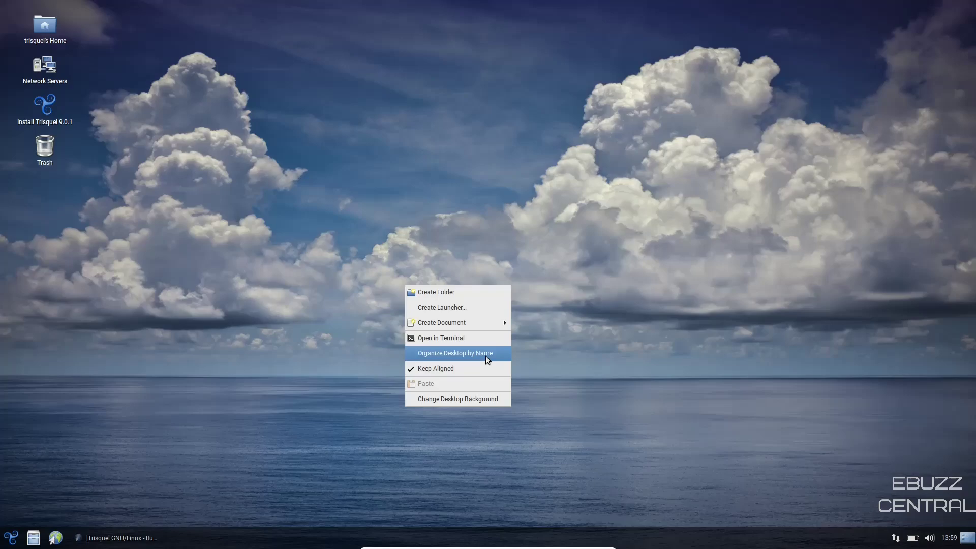
{"action": "left_click", "coordinate": [474, 400]}
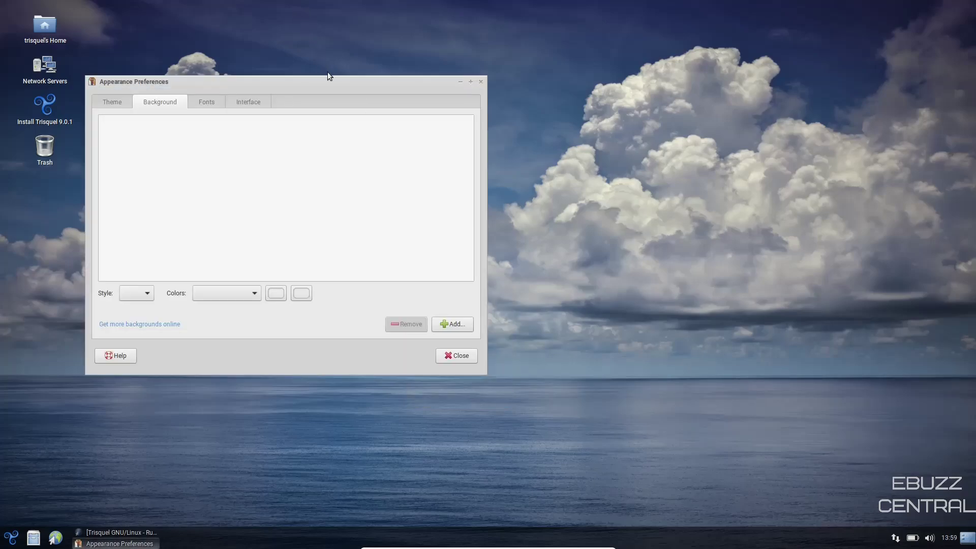
Step: Try the light-streaks, night-sky and blue wallpapers, then settle on the orange helix nebula image
{"action": "left_click_drag", "start_coordinate": [335, 83], "coordinate": [596, 97]}
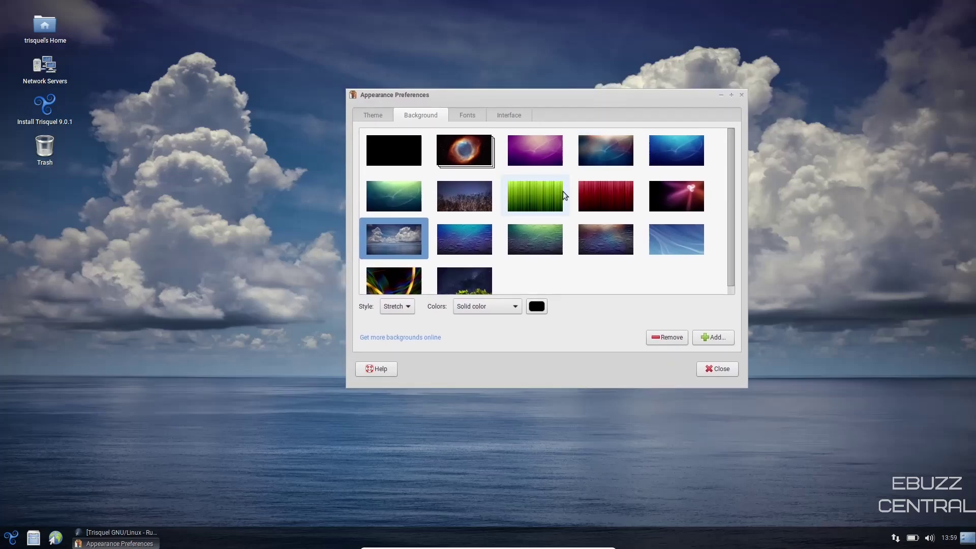
{"action": "scroll", "coordinate": [563, 191], "scroll_direction": "down", "scroll_amount": 1}
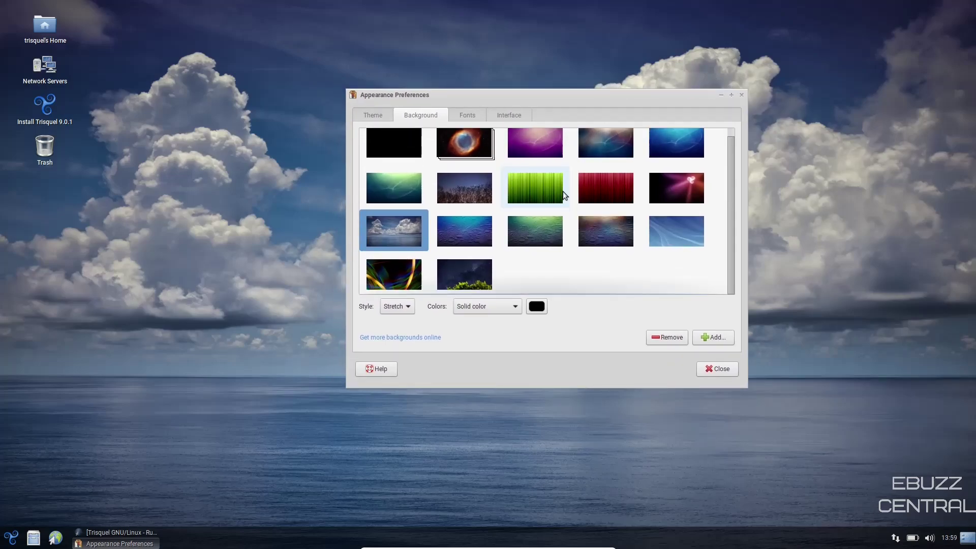
{"action": "left_click", "coordinate": [366, 287]}
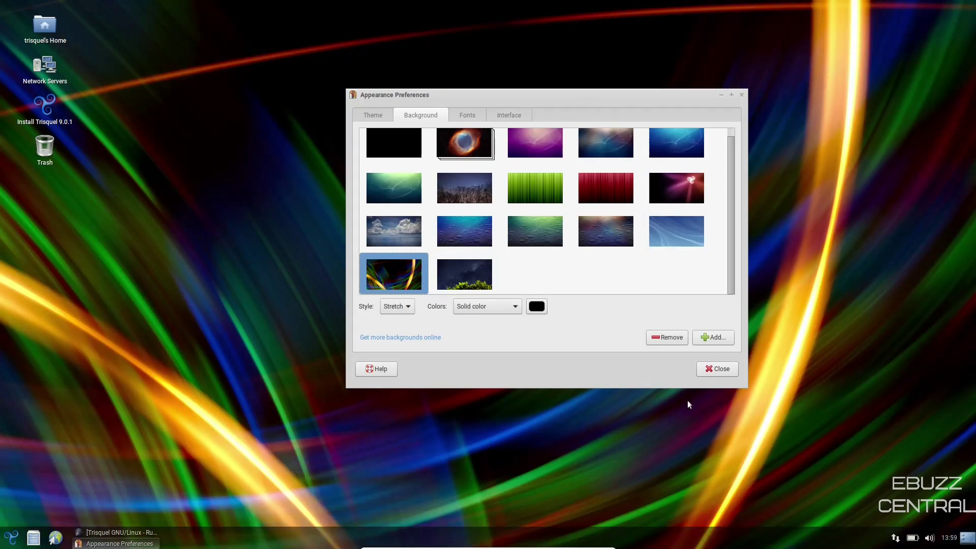
{"action": "left_click", "coordinate": [465, 275]}
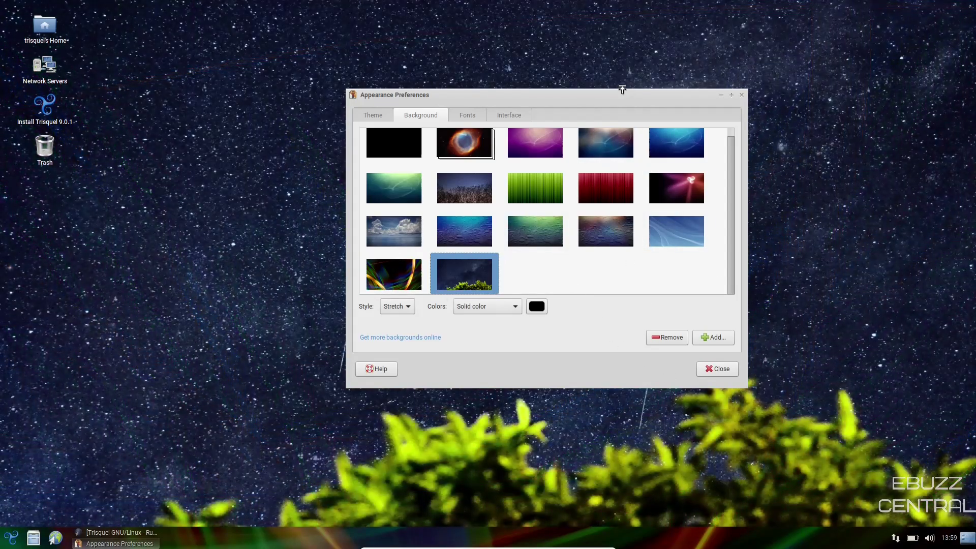
{"action": "left_click_drag", "start_coordinate": [621, 92], "coordinate": [593, 114]}
{"action": "scroll", "coordinate": [604, 194], "scroll_direction": "up", "scroll_amount": 1}
{"action": "left_click", "coordinate": [585, 164]}
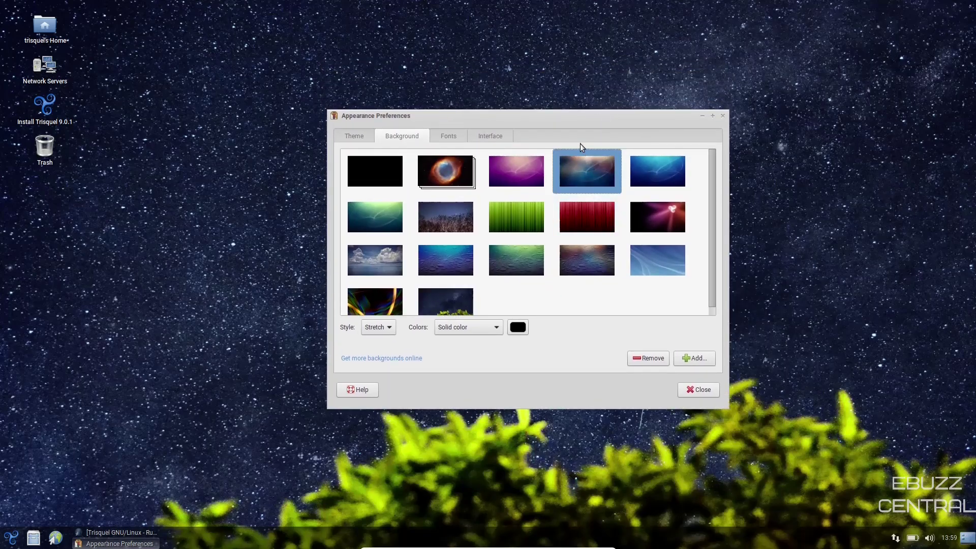
{"action": "key", "text": "Right"}
{"action": "left_click_drag", "start_coordinate": [583, 116], "coordinate": [446, 163]}
{"action": "left_click", "coordinate": [511, 193]}
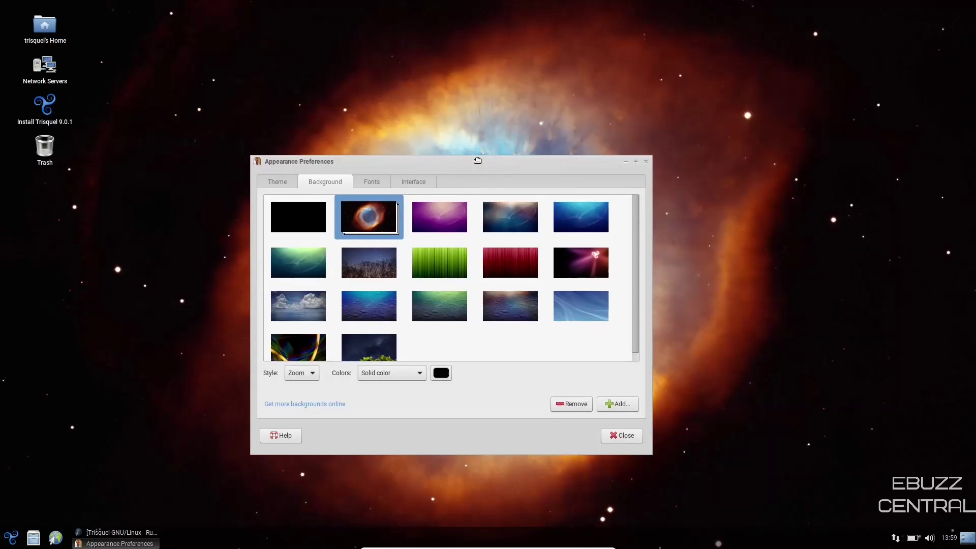
Step: Apply the Ambiant-MATE-Dark theme, which also switches the wallpaper to a Jupiter image
{"action": "left_click", "coordinate": [288, 185]}
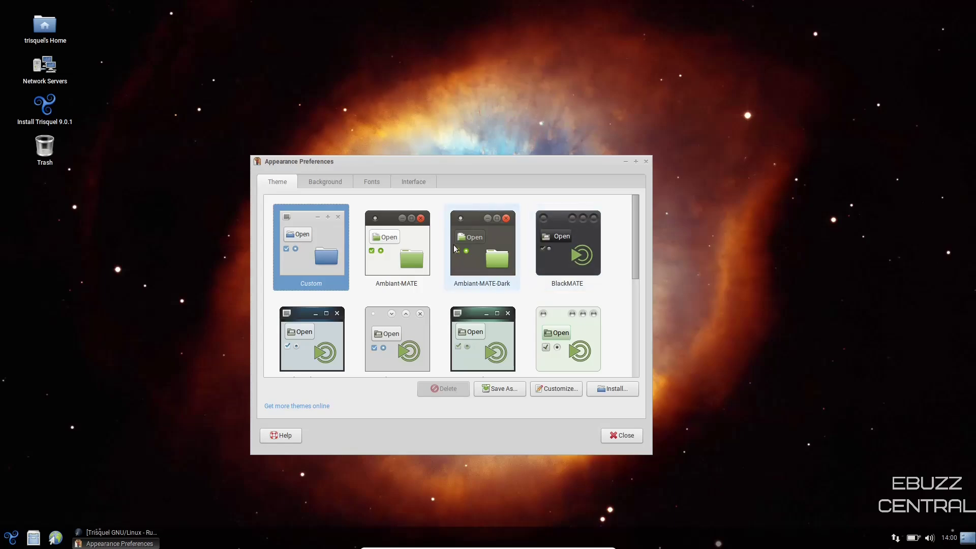
{"action": "left_click", "coordinate": [498, 243]}
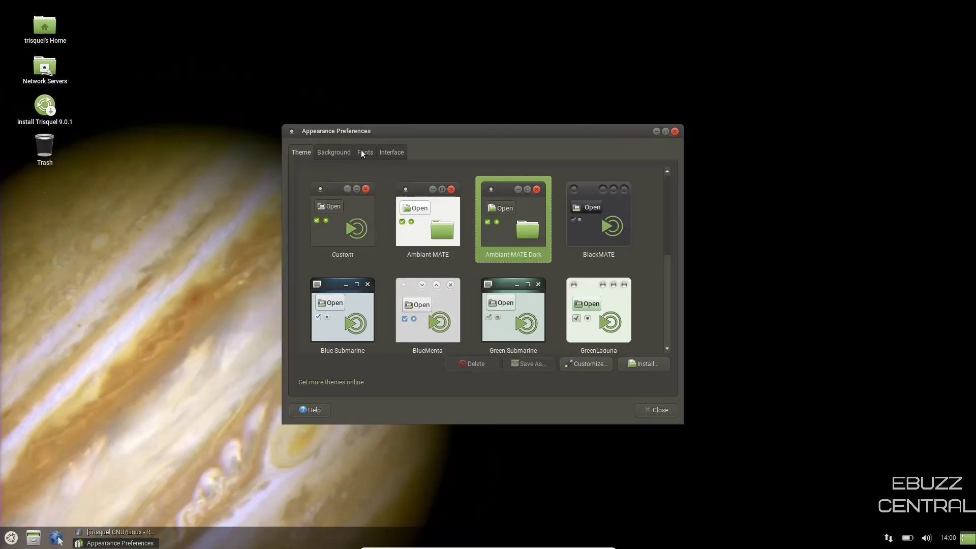
Step: Set the application font to Roboto Light Italic at size 12
{"action": "left_click", "coordinate": [363, 151]}
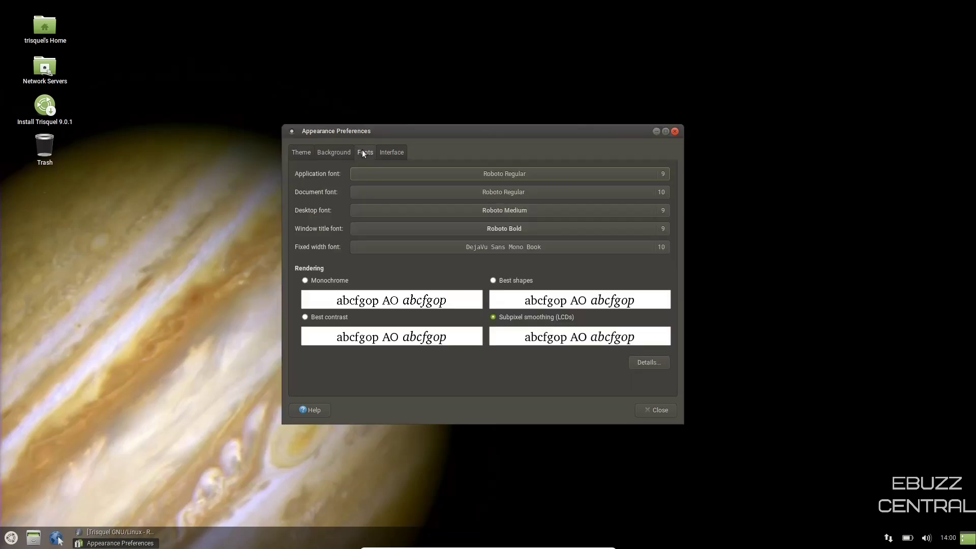
{"action": "left_click", "coordinate": [529, 174]}
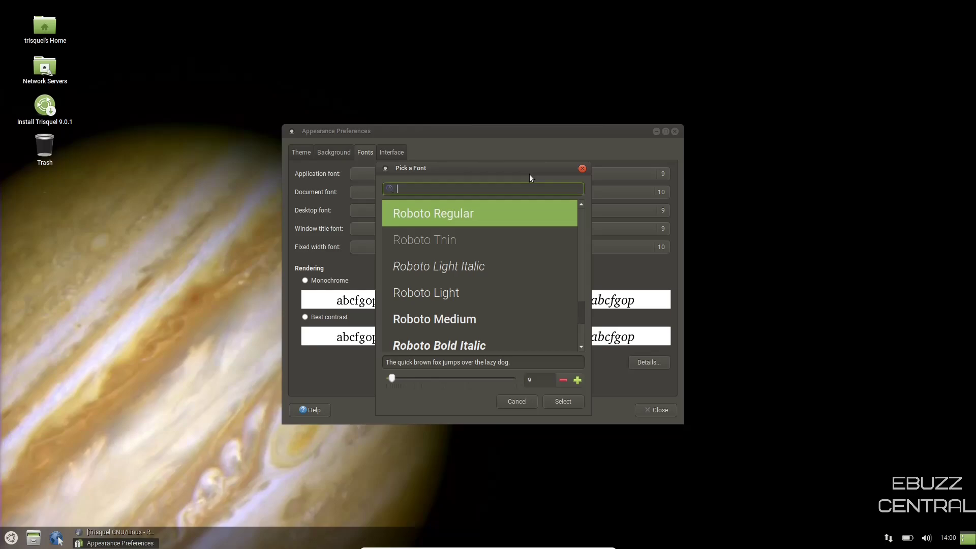
{"action": "left_click", "coordinate": [446, 267]}
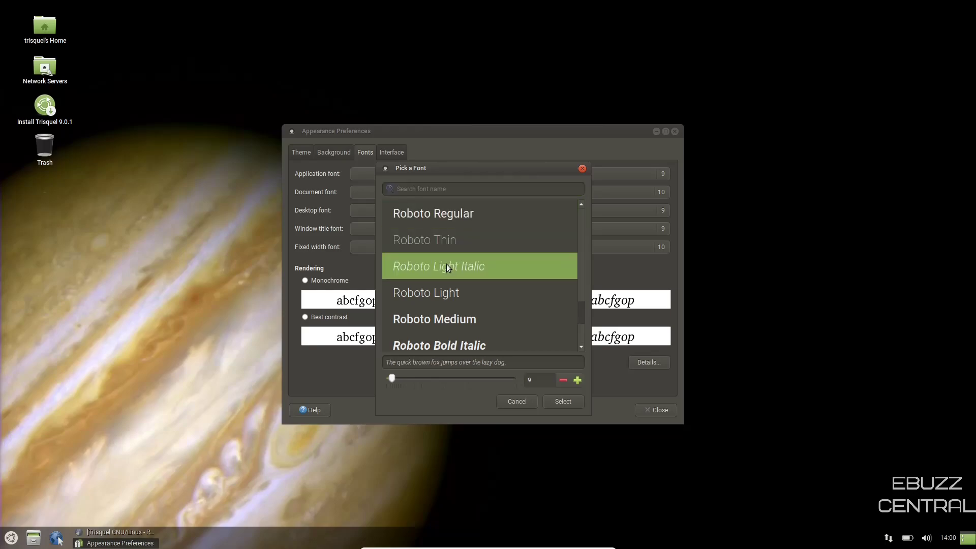
{"action": "left_click", "coordinate": [573, 382]}
{"action": "left_click", "coordinate": [574, 381]}
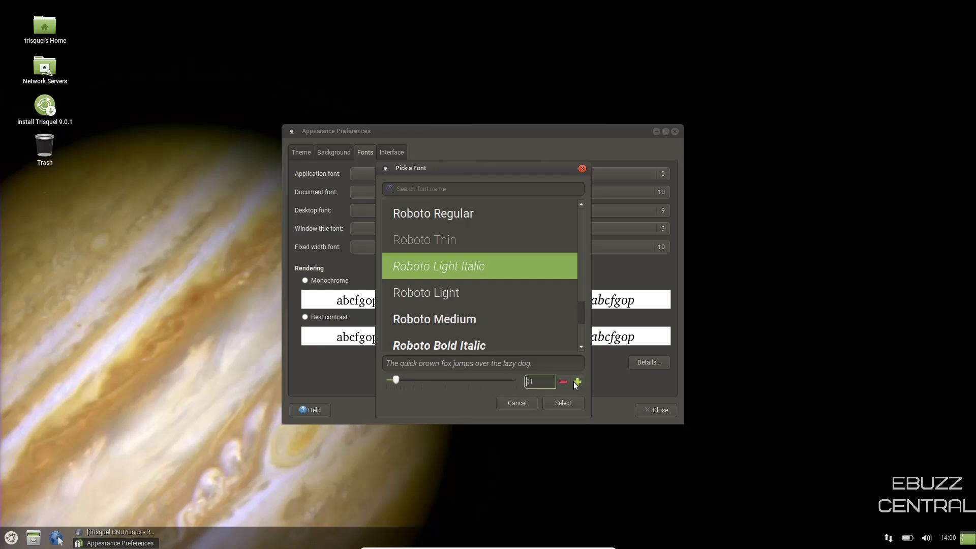
{"action": "left_click", "coordinate": [574, 383]}
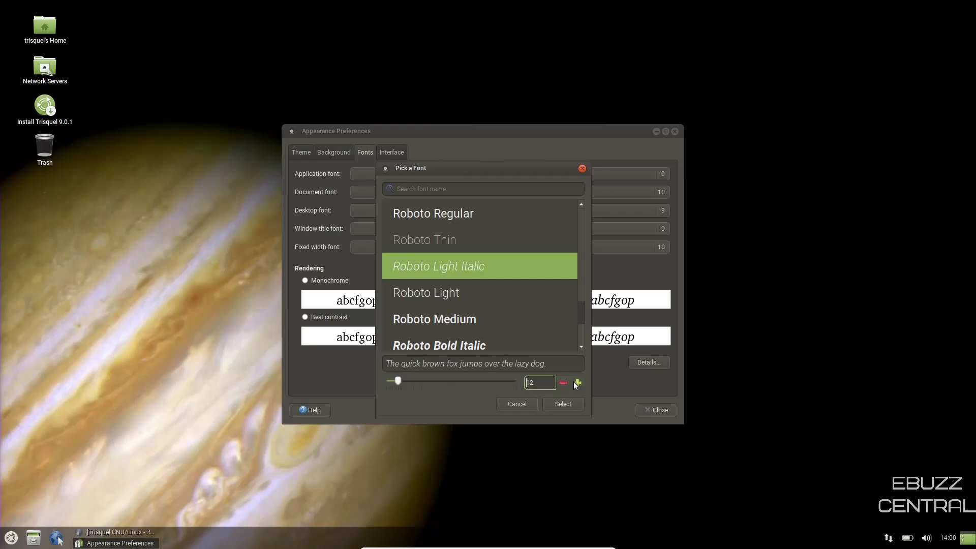
{"action": "left_click", "coordinate": [554, 403]}
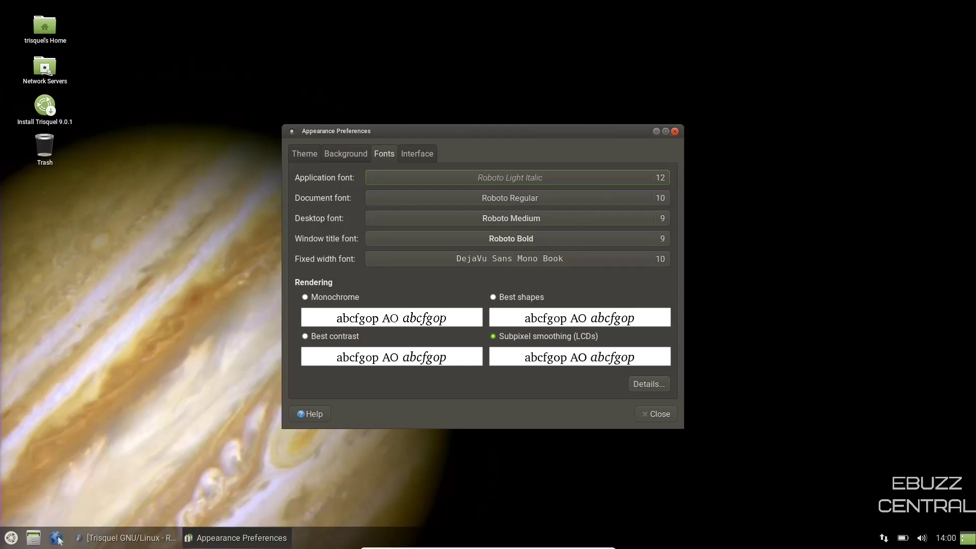
{"action": "left_click", "coordinate": [413, 150]}
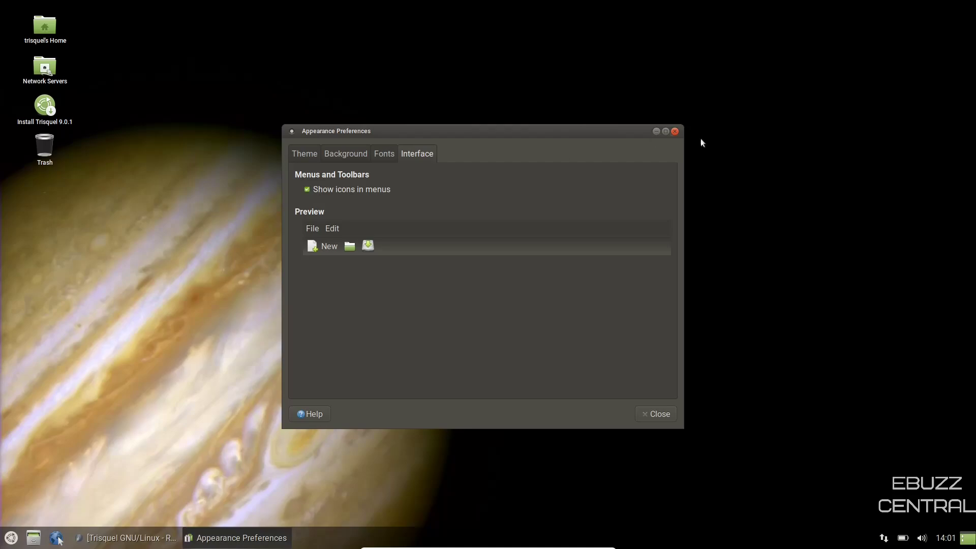
Step: Close Appearance Preferences, leaving the dark-themed desktop with its Jupiter wallpaper
{"action": "left_click", "coordinate": [664, 413]}
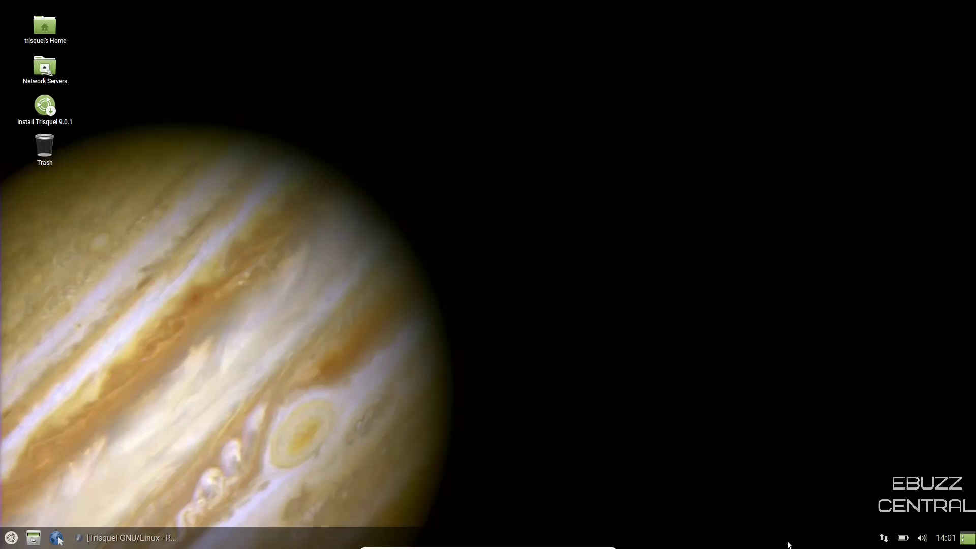
Step: In the bottom panel's Properties, raise Size to 50, review its background, and close
{"action": "right_click", "coordinate": [733, 540]}
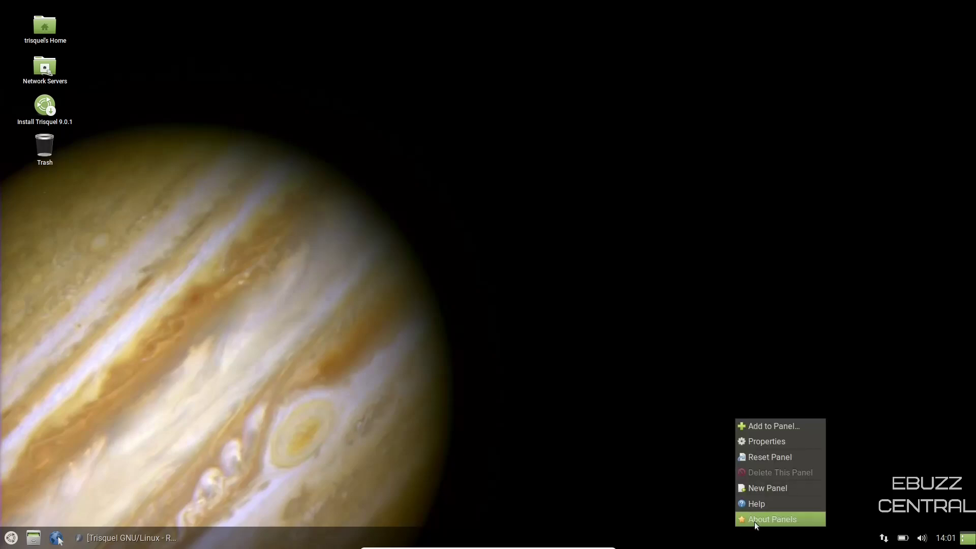
{"action": "left_click", "coordinate": [764, 442]}
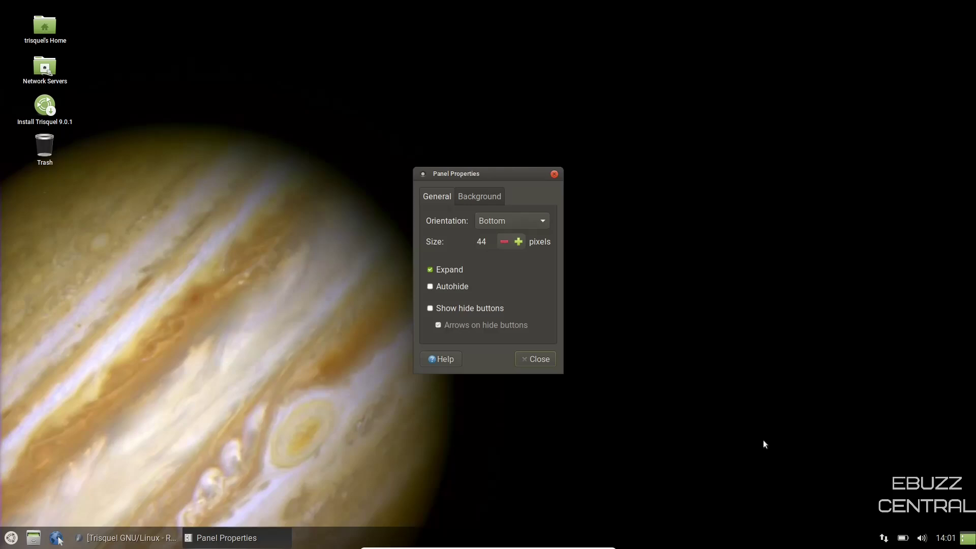
{"action": "left_click", "coordinate": [519, 242]}
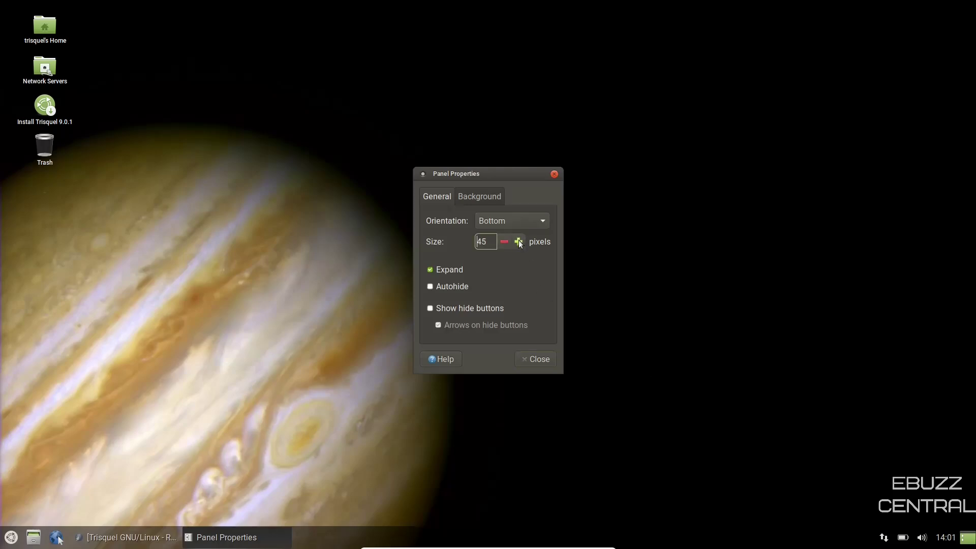
{"action": "left_click", "coordinate": [518, 241]}
{"action": "left_click", "coordinate": [519, 241]}
{"action": "left_click", "coordinate": [519, 241]}
{"action": "left_click", "coordinate": [518, 242]}
{"action": "left_click", "coordinate": [518, 241]}
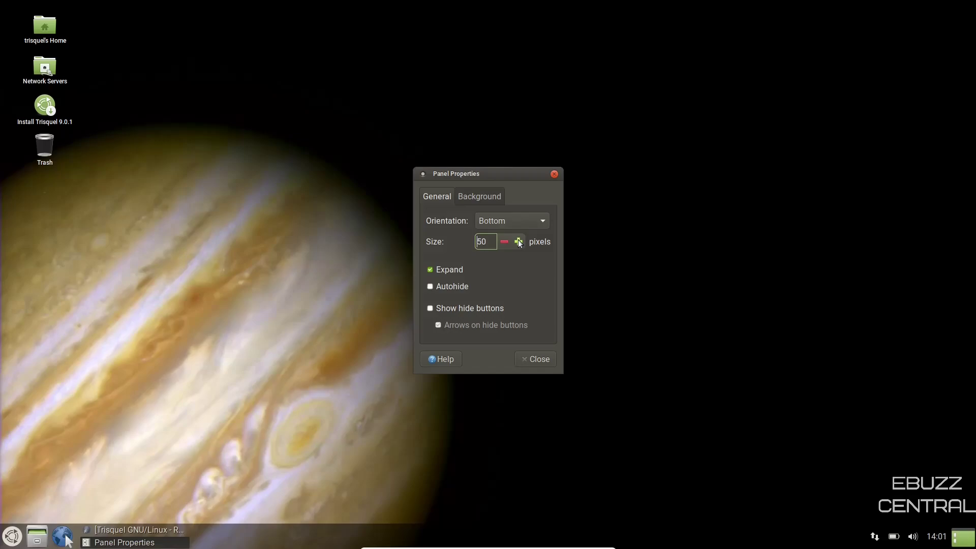
{"action": "left_click", "coordinate": [480, 197]}
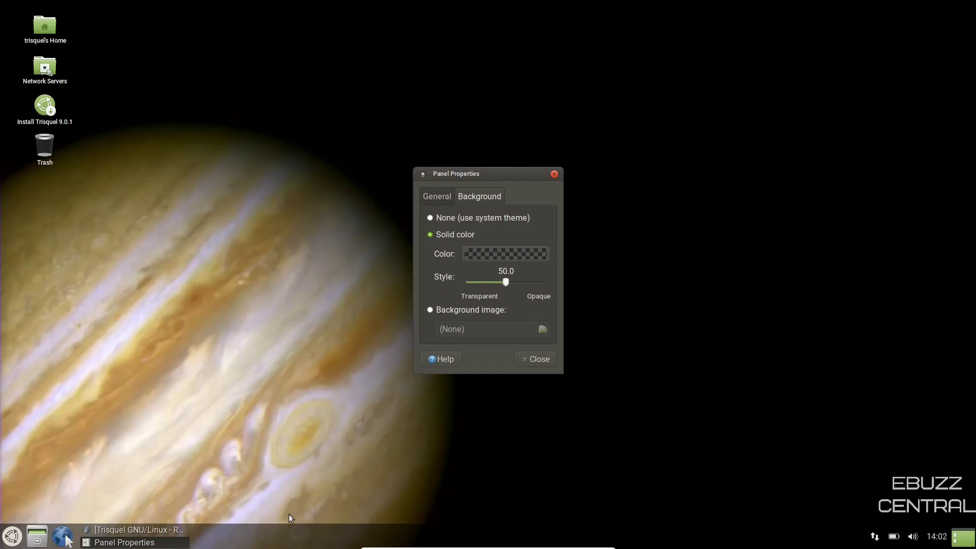
{"action": "left_click", "coordinate": [549, 360]}
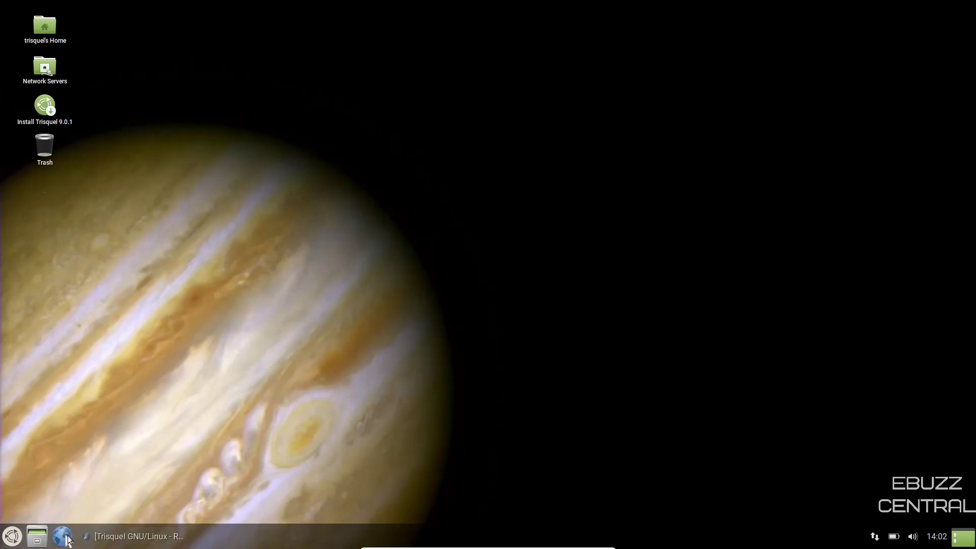
{"action": "left_click", "coordinate": [109, 535]}
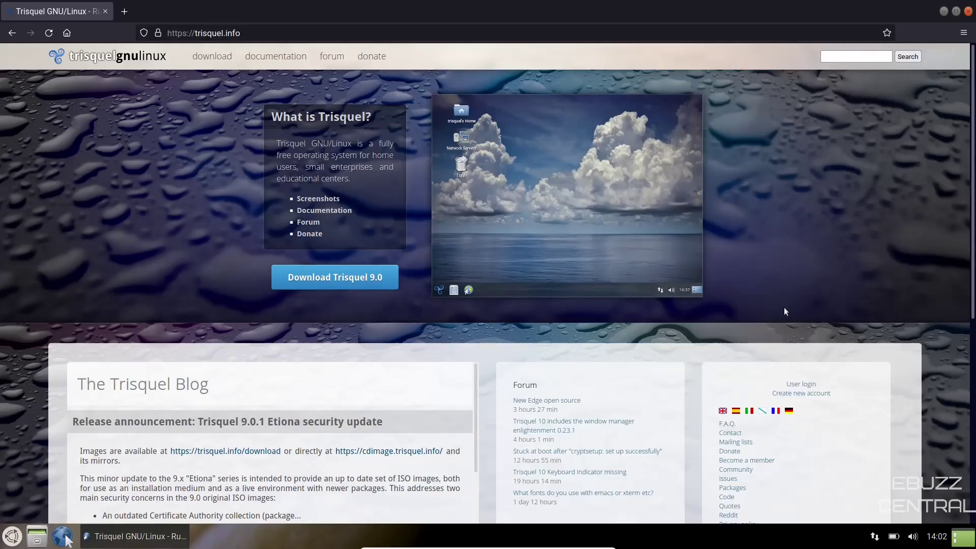
{"action": "left_click", "coordinate": [965, 34]}
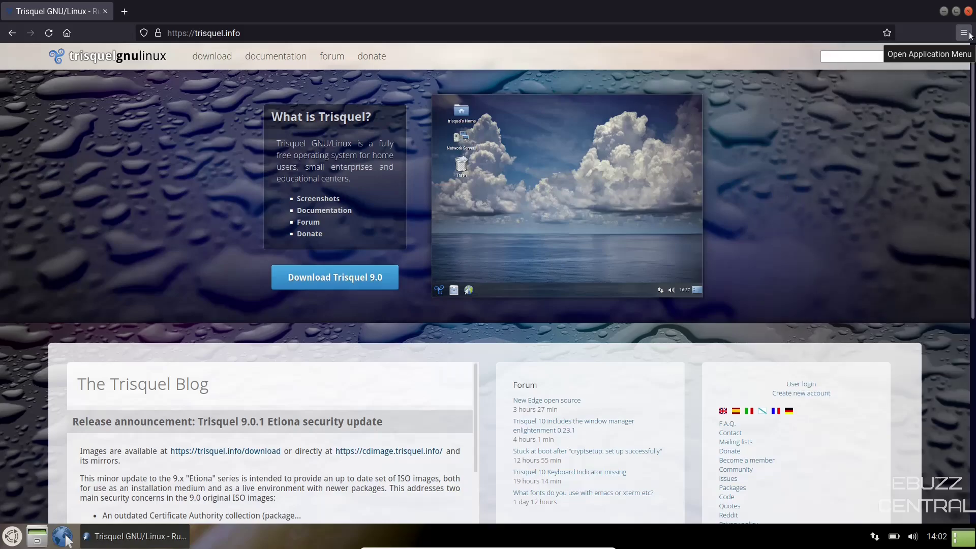
{"action": "left_click", "coordinate": [943, 11]}
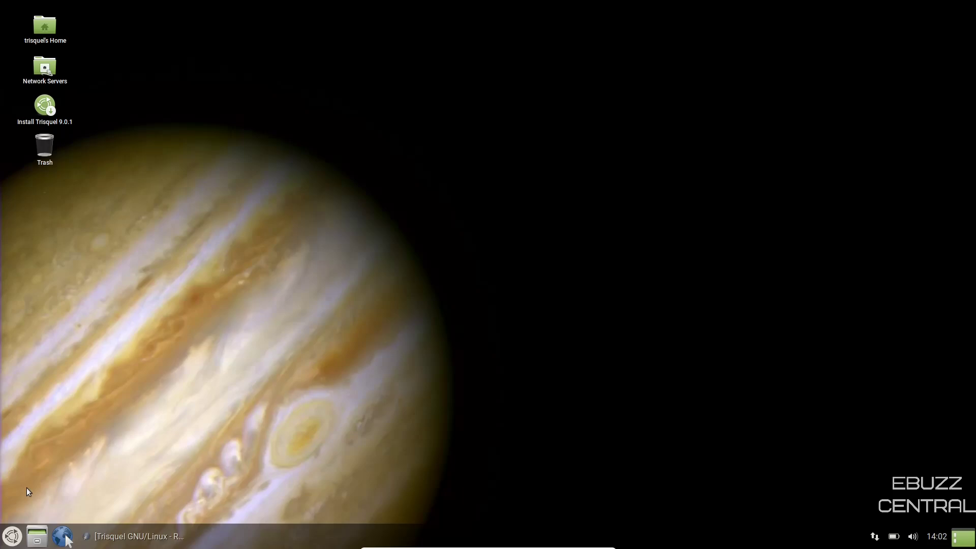
{"action": "left_click", "coordinate": [35, 526]}
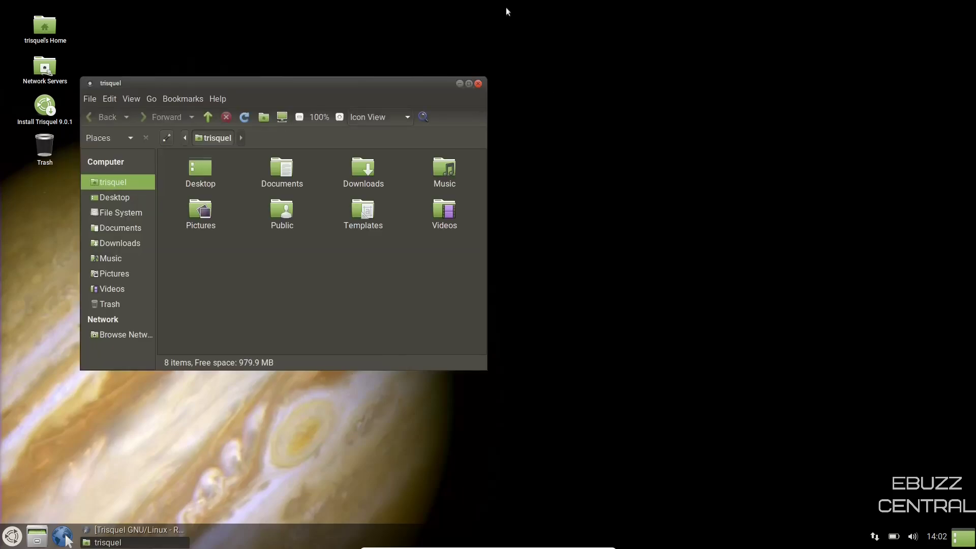
{"action": "left_click_drag", "start_coordinate": [299, 84], "coordinate": [507, 115]}
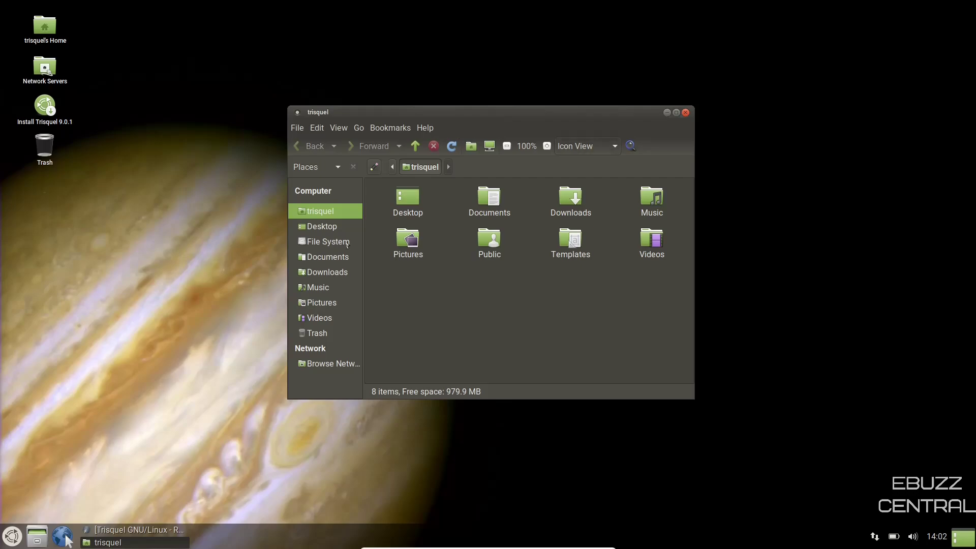
{"action": "left_click", "coordinate": [426, 128]}
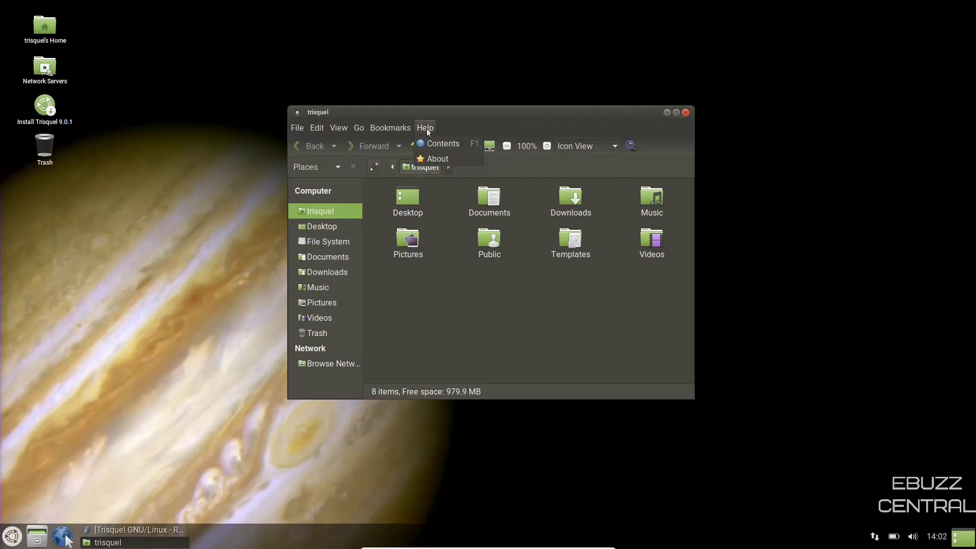
{"action": "left_click", "coordinate": [437, 156]}
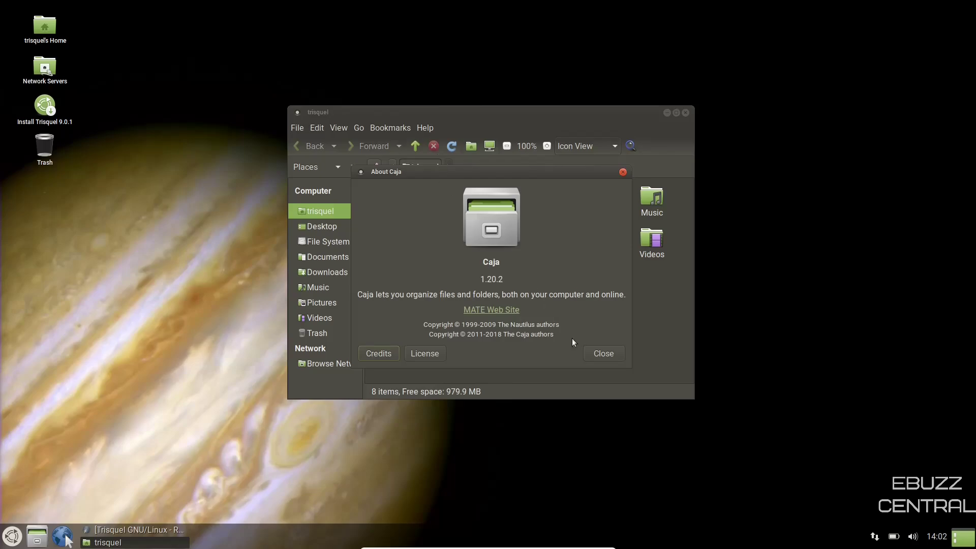
{"action": "left_click", "coordinate": [602, 354]}
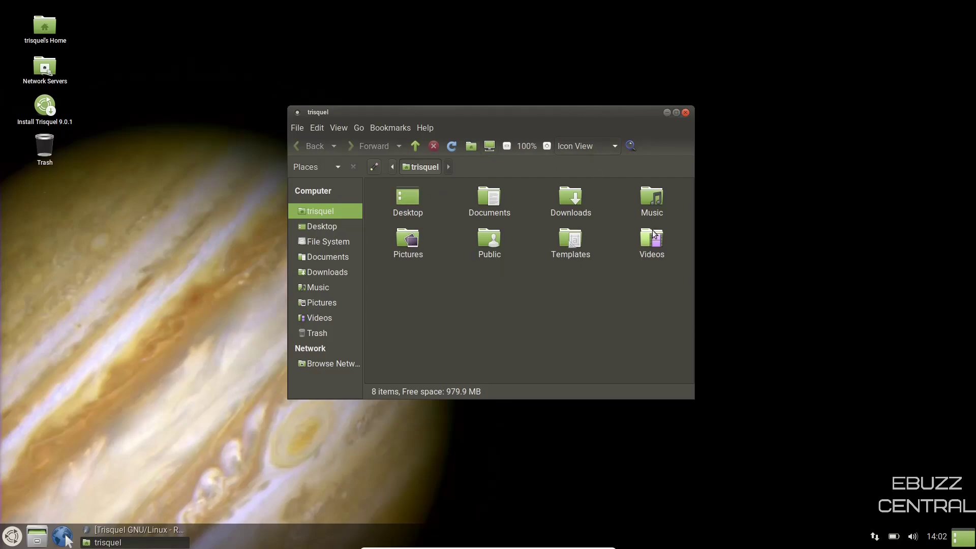
{"action": "left_click", "coordinate": [547, 146]}
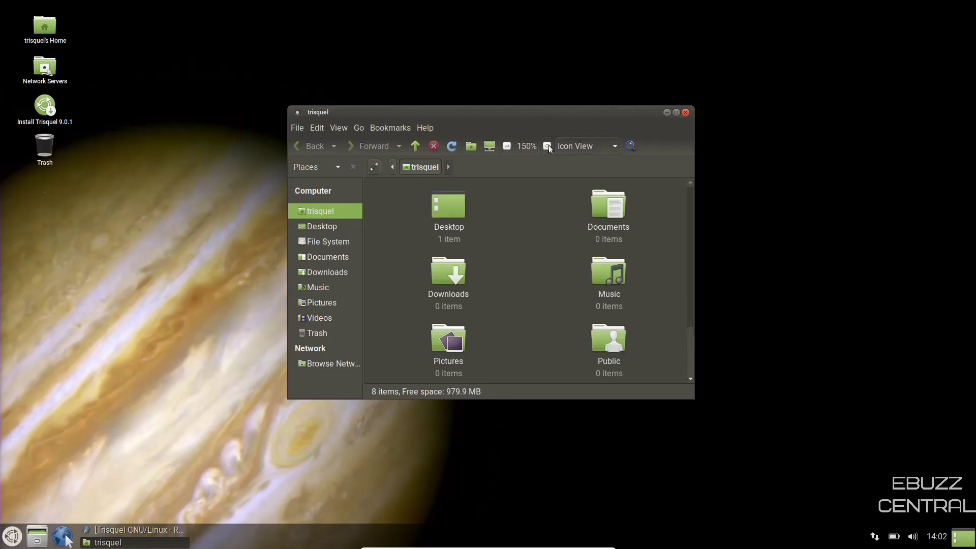
{"action": "left_click", "coordinate": [508, 146]}
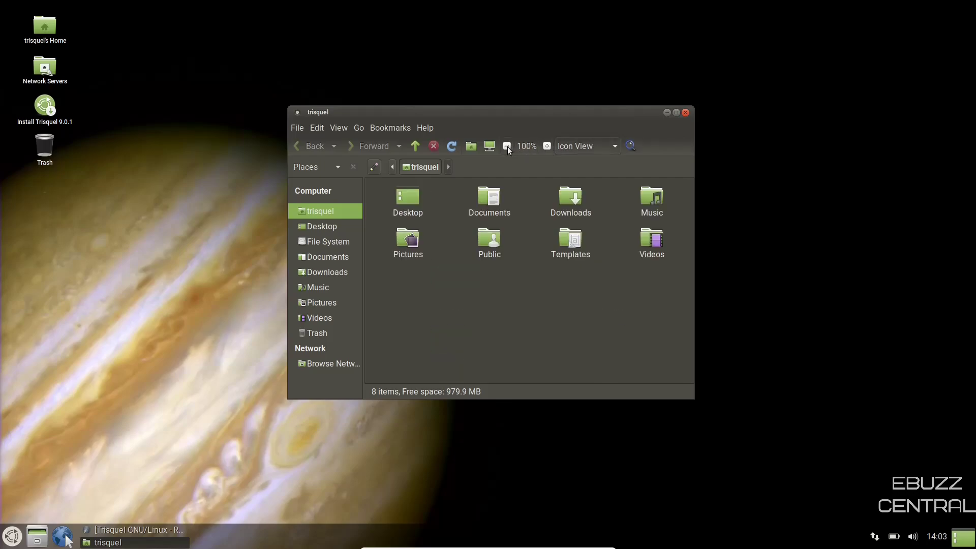
{"action": "left_click", "coordinate": [612, 146]}
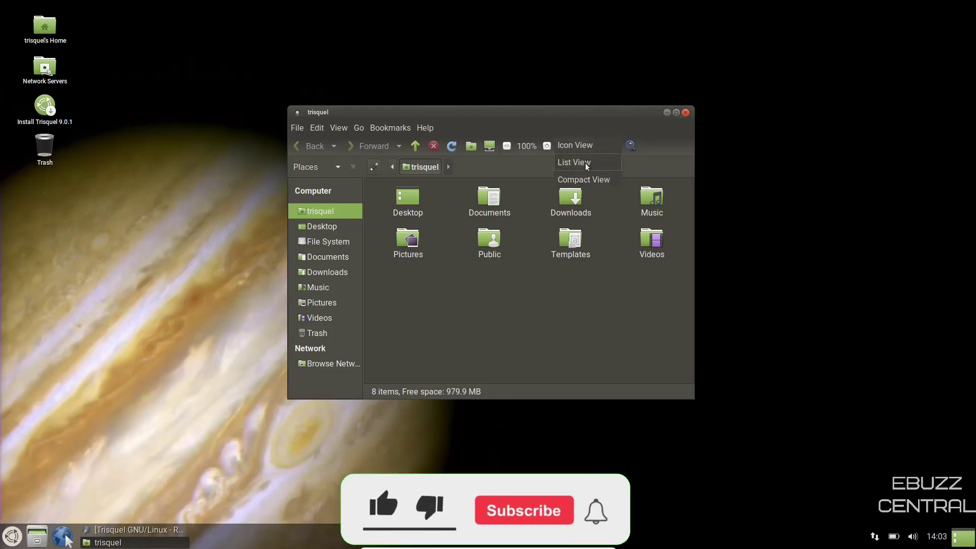
{"action": "left_click", "coordinate": [585, 162]}
{"action": "left_click", "coordinate": [610, 148]}
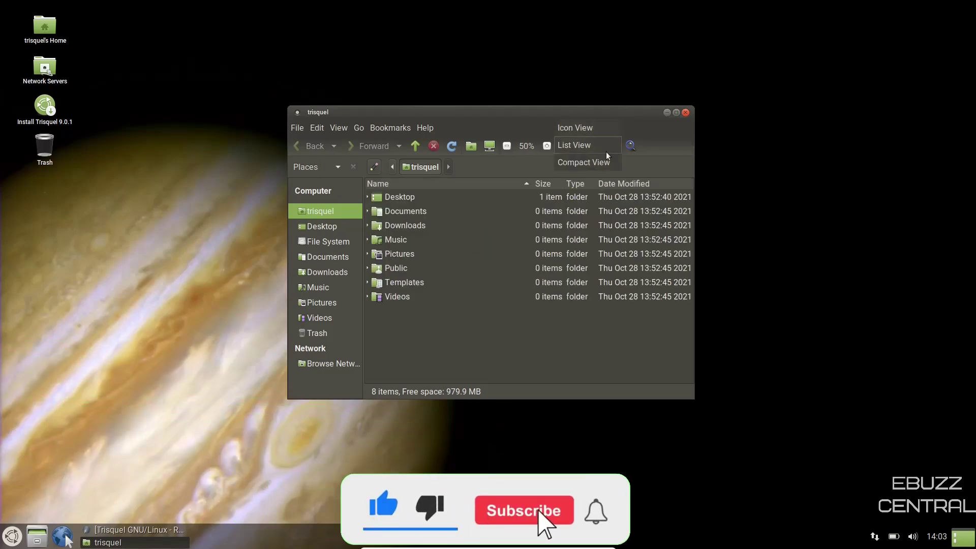
{"action": "left_click", "coordinate": [599, 162]}
{"action": "left_click", "coordinate": [606, 147]}
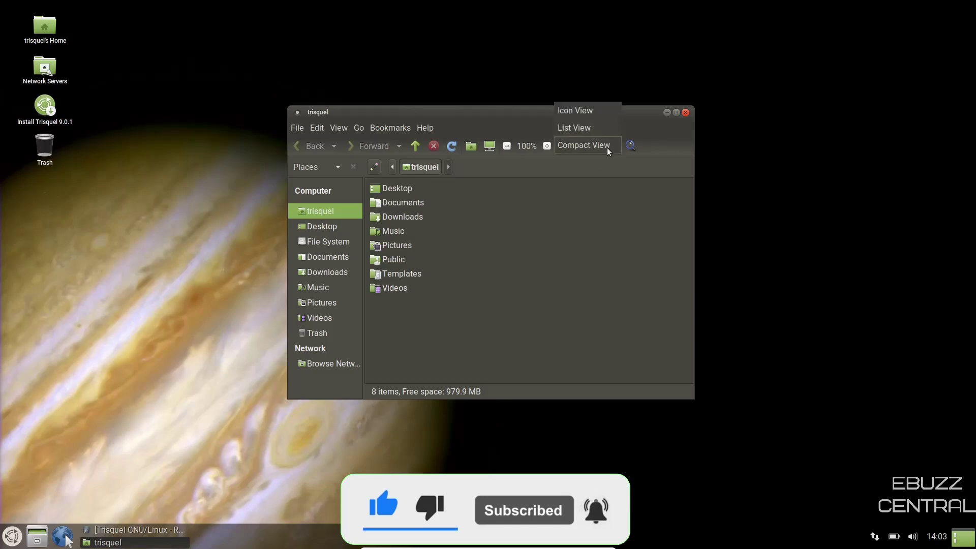
{"action": "left_click", "coordinate": [596, 111]}
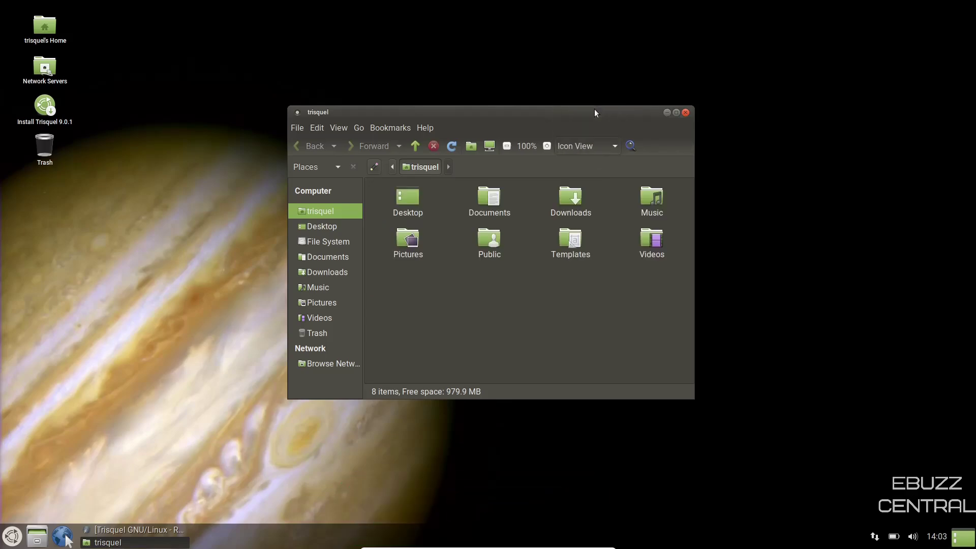
{"action": "left_click_drag", "start_coordinate": [446, 114], "coordinate": [508, 99]}
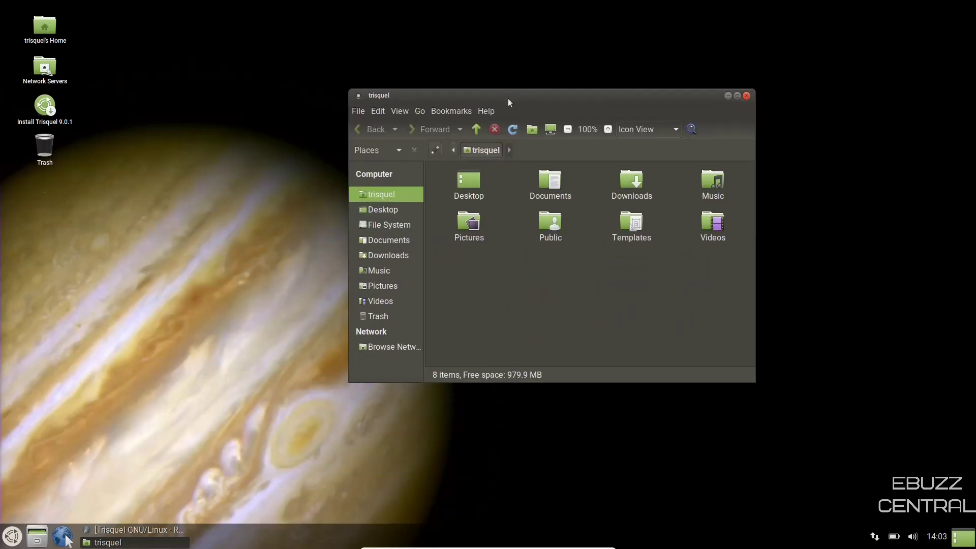
{"action": "left_click", "coordinate": [745, 96]}
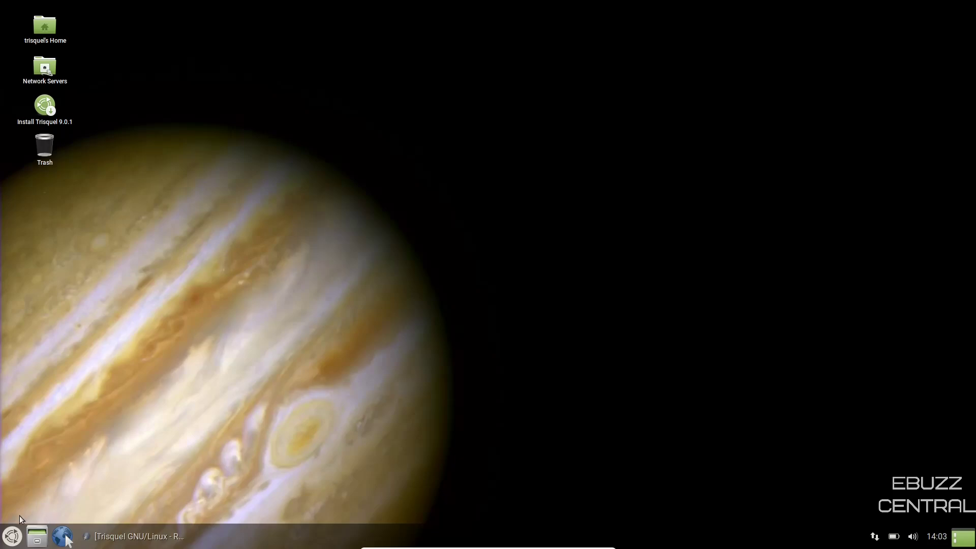
Step: Launch Icedove Mail from Applications > Internet and move its email setup window right
{"action": "left_click", "coordinate": [12, 536]}
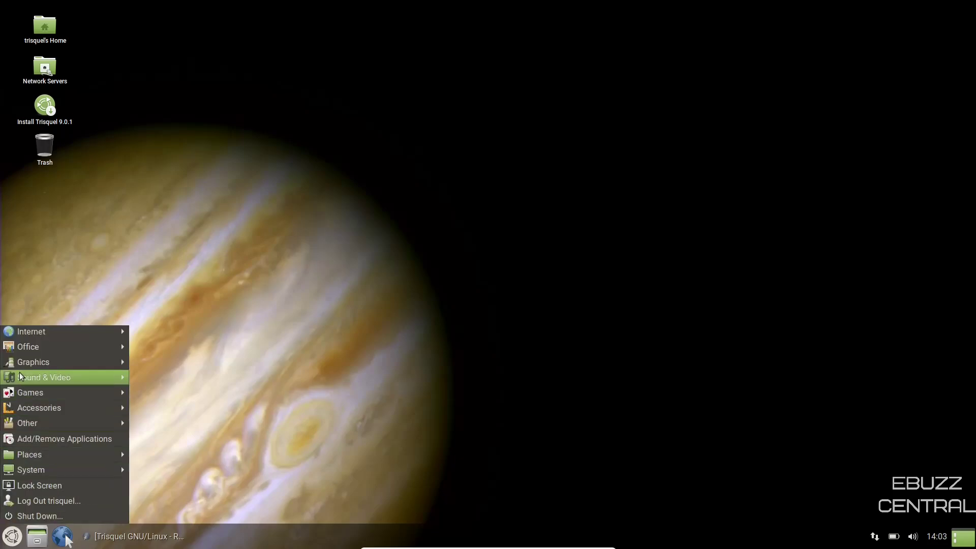
{"action": "mouse_move", "coordinate": [30, 334]}
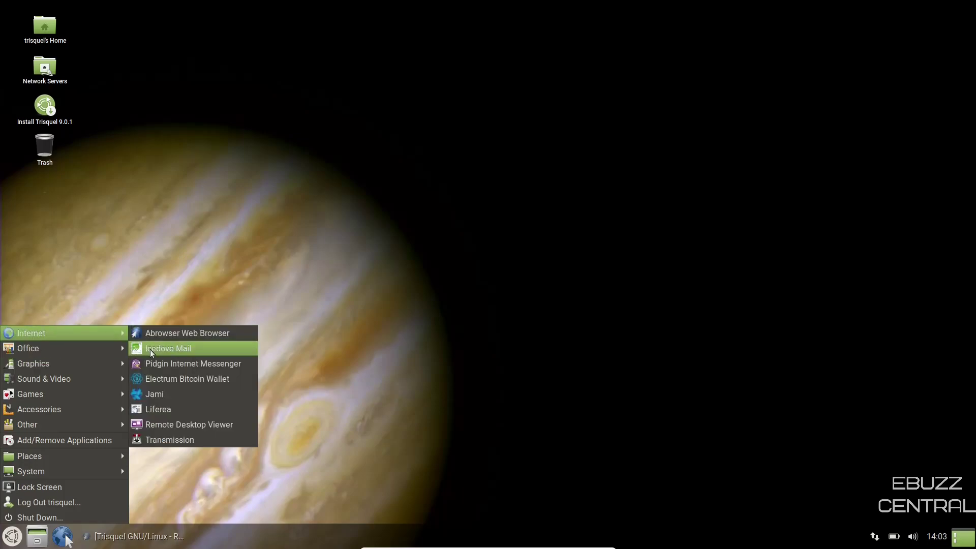
{"action": "left_click", "coordinate": [148, 347]}
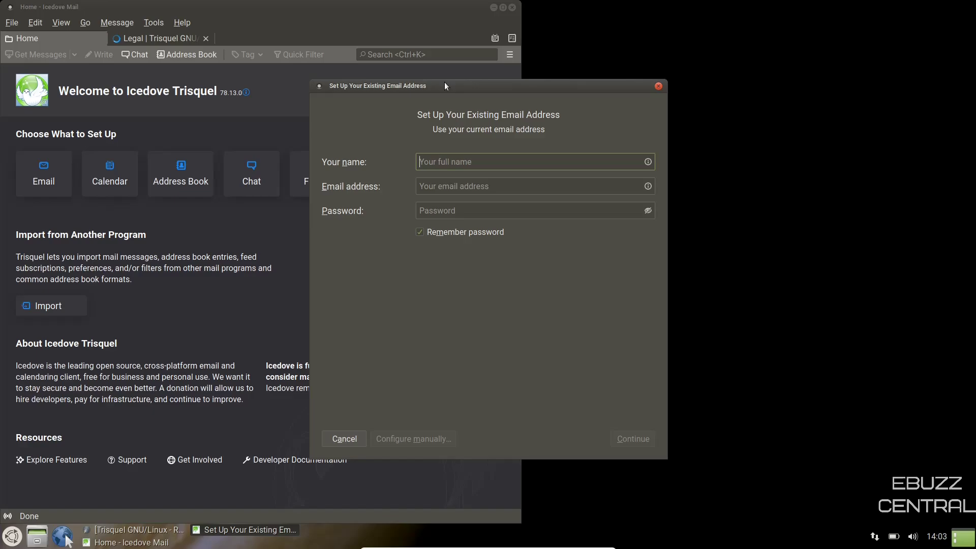
{"action": "left_click_drag", "start_coordinate": [445, 85], "coordinate": [522, 92]}
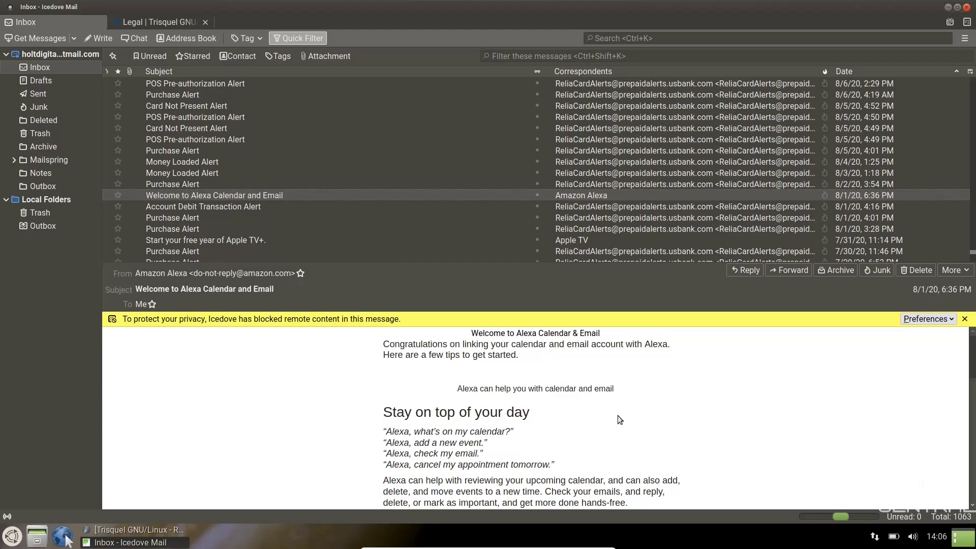
Step: Open Icedove's Preferences and look through the Composition and General settings
{"action": "left_click", "coordinate": [965, 40]}
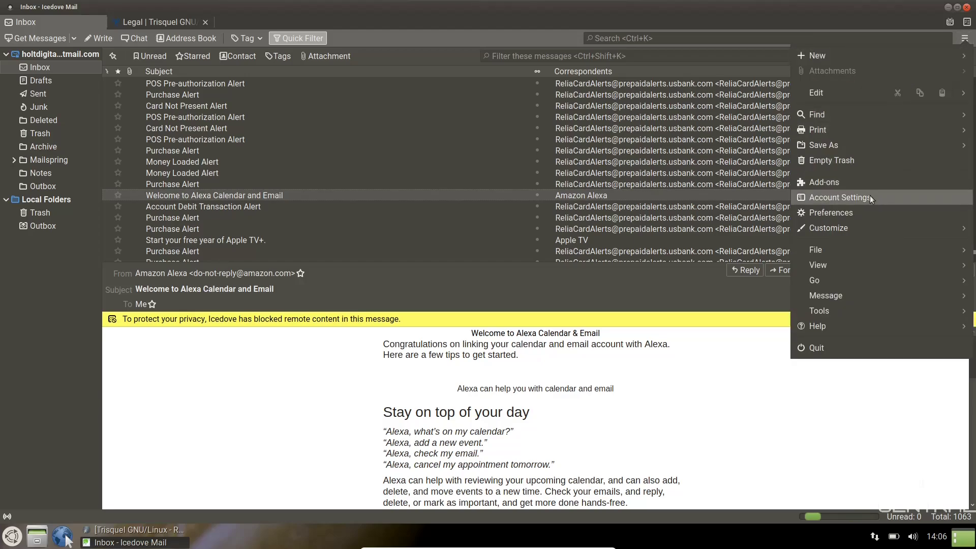
{"action": "left_click", "coordinate": [871, 212]}
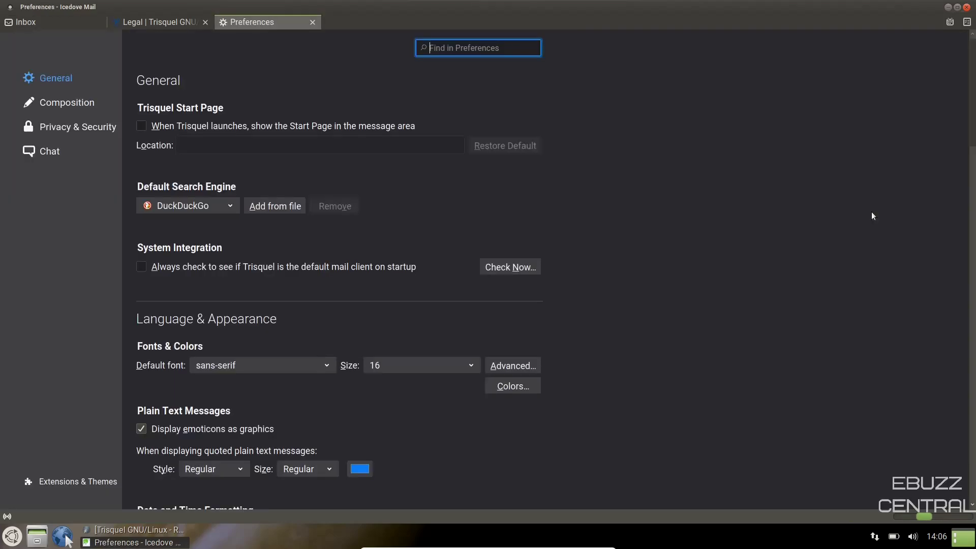
{"action": "left_click", "coordinate": [58, 105]}
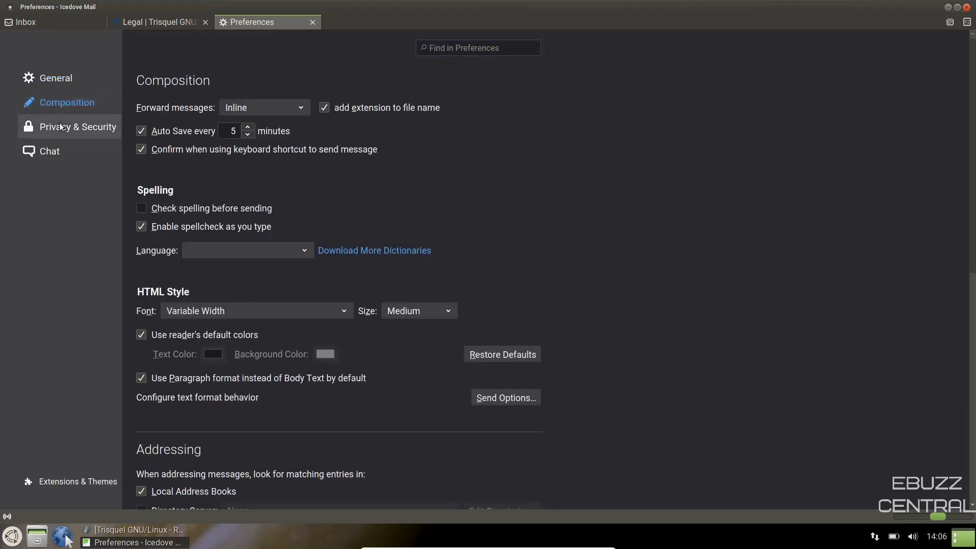
{"action": "left_click", "coordinate": [56, 78]}
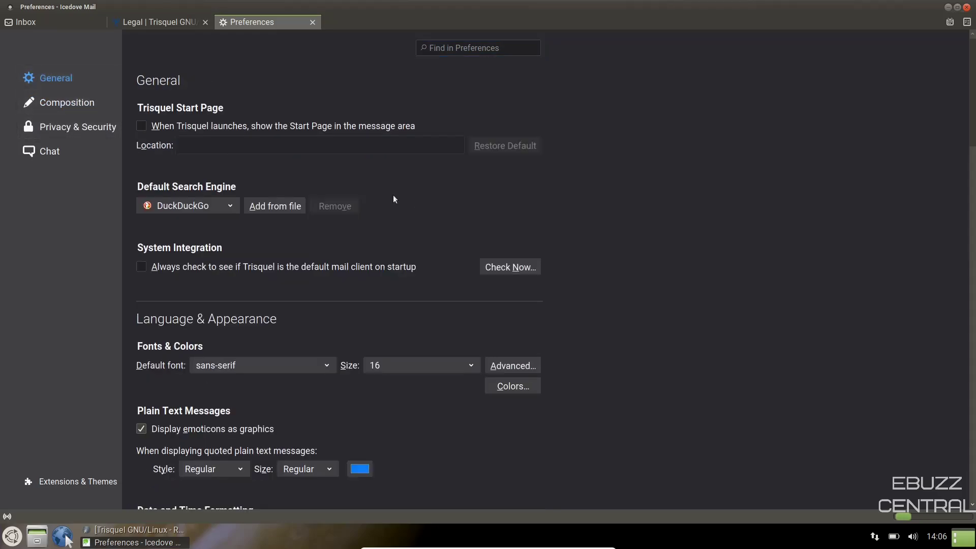
{"action": "scroll", "coordinate": [391, 196], "scroll_direction": "down", "scroll_amount": 5}
{"action": "scroll", "coordinate": [386, 203], "scroll_direction": "down", "scroll_amount": 4}
{"action": "scroll", "coordinate": [384, 200], "scroll_direction": "up", "scroll_amount": 9}
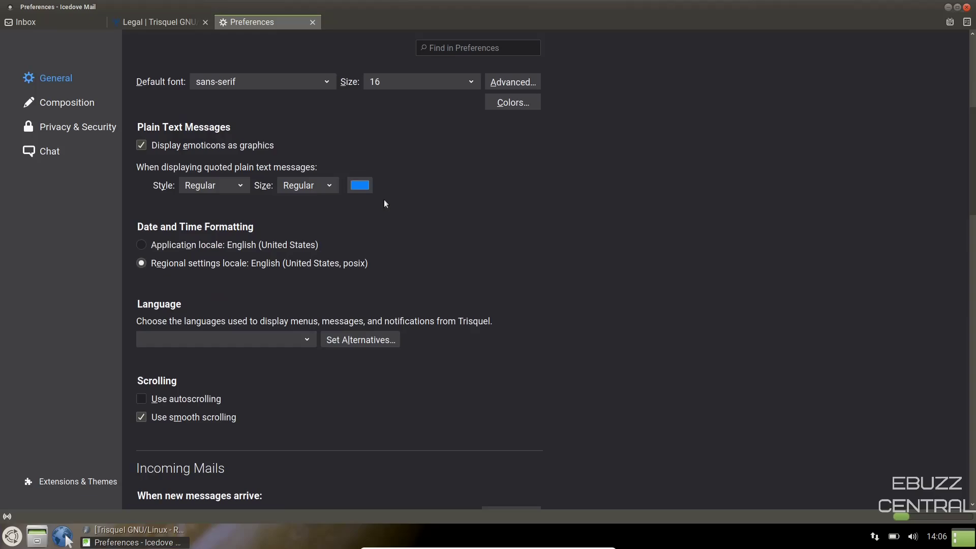
{"action": "scroll", "coordinate": [385, 202], "scroll_direction": "up", "scroll_amount": 3}
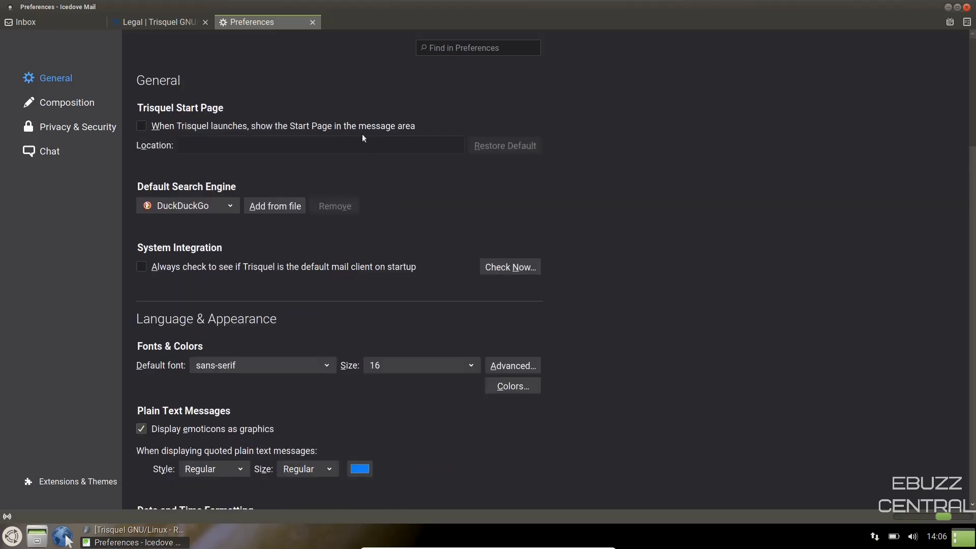
Step: Close the Preferences tab back to the Inbox, then open and dismiss the main menu
{"action": "left_click", "coordinate": [312, 20]}
{"action": "left_click", "coordinate": [965, 39]}
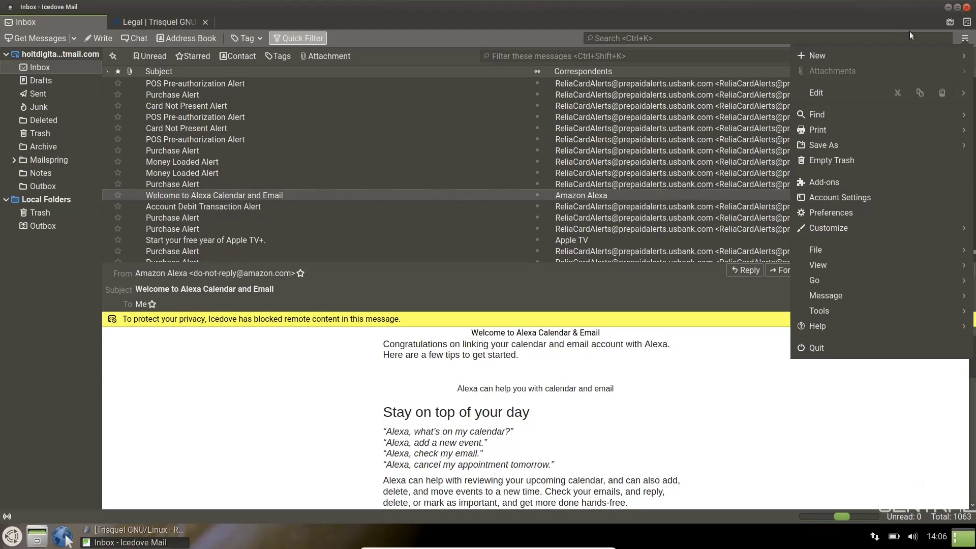
{"action": "left_click", "coordinate": [965, 39]}
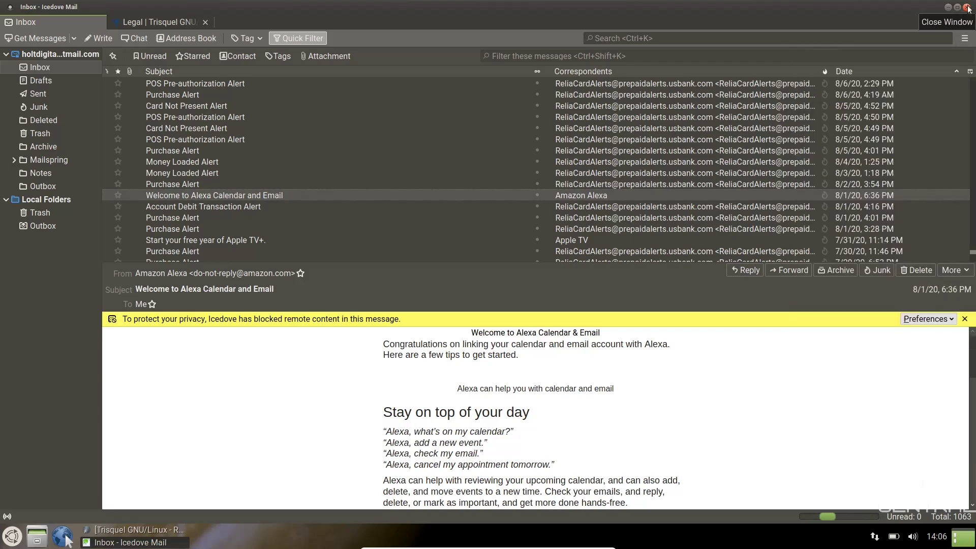
Step: Close Icedove Mail and browse the category submenus of the applications menu
{"action": "left_click", "coordinate": [968, 7]}
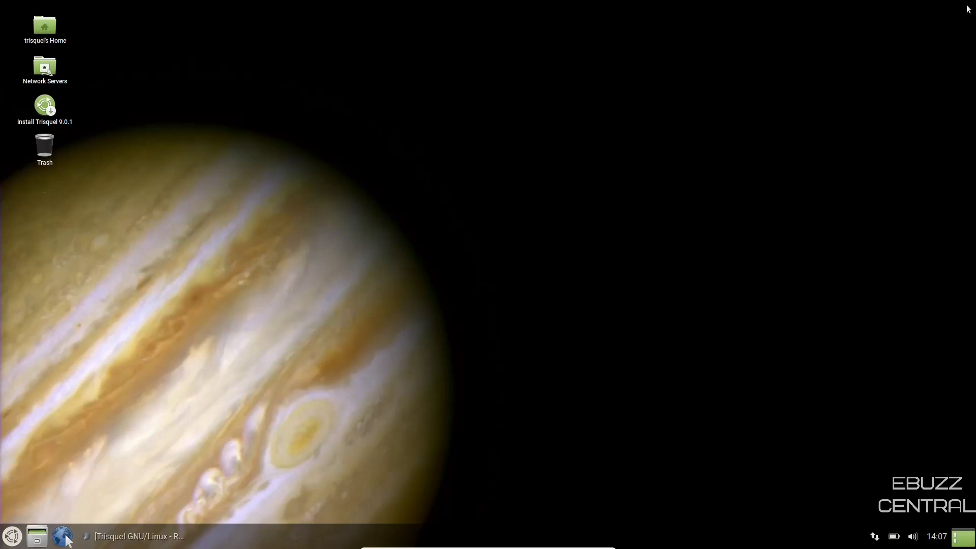
{"action": "left_click", "coordinate": [15, 543]}
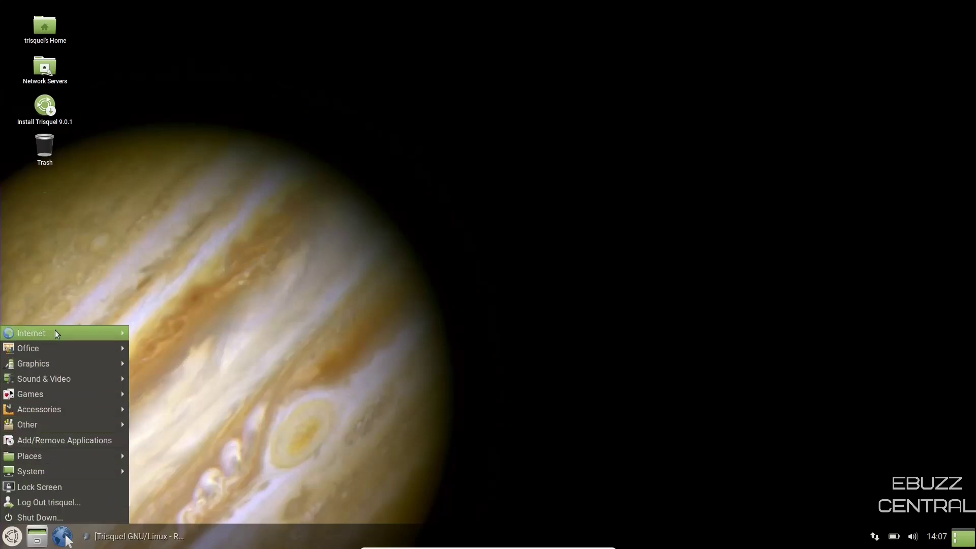
{"action": "mouse_move", "coordinate": [57, 333]}
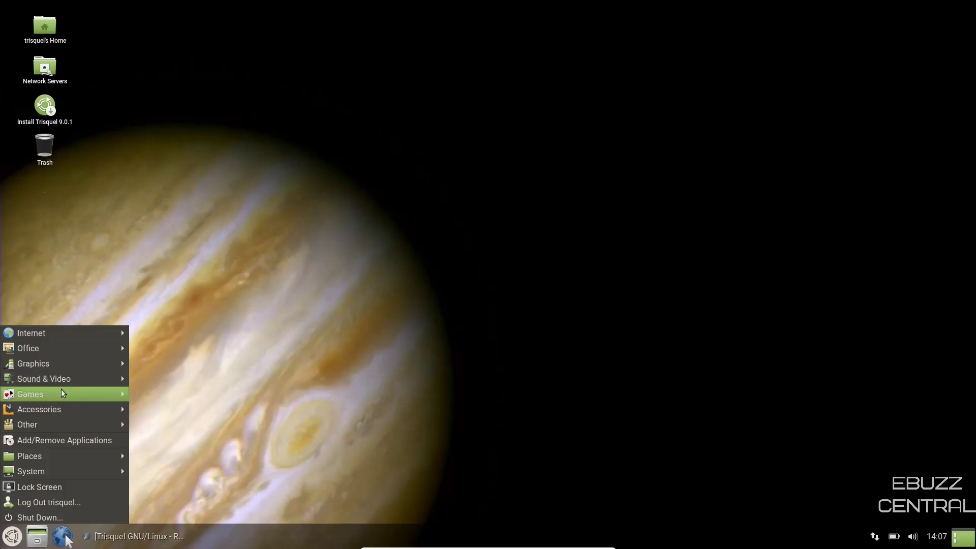
{"action": "mouse_move", "coordinate": [66, 397]}
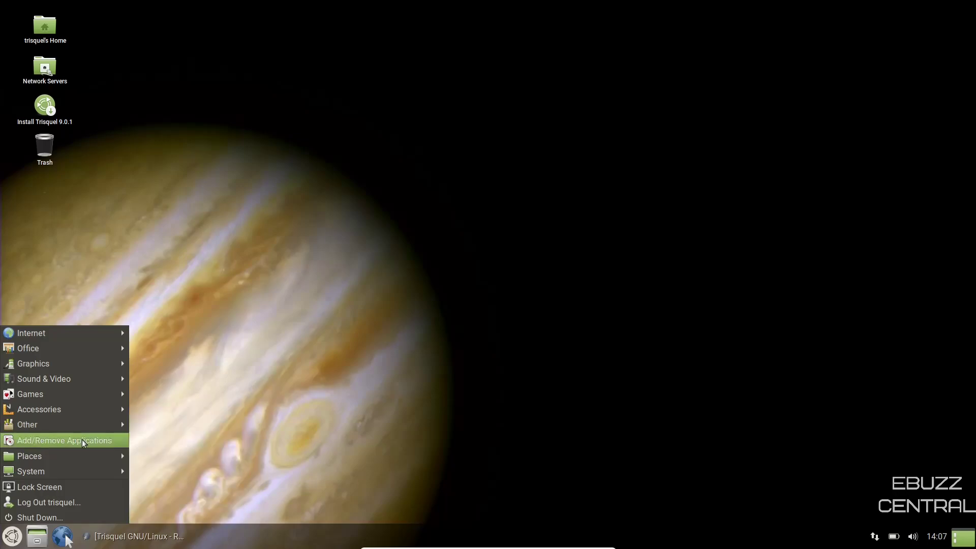
Step: Launch Add/Remove Applications maximized and search for 'obs'
{"action": "left_click", "coordinate": [81, 439]}
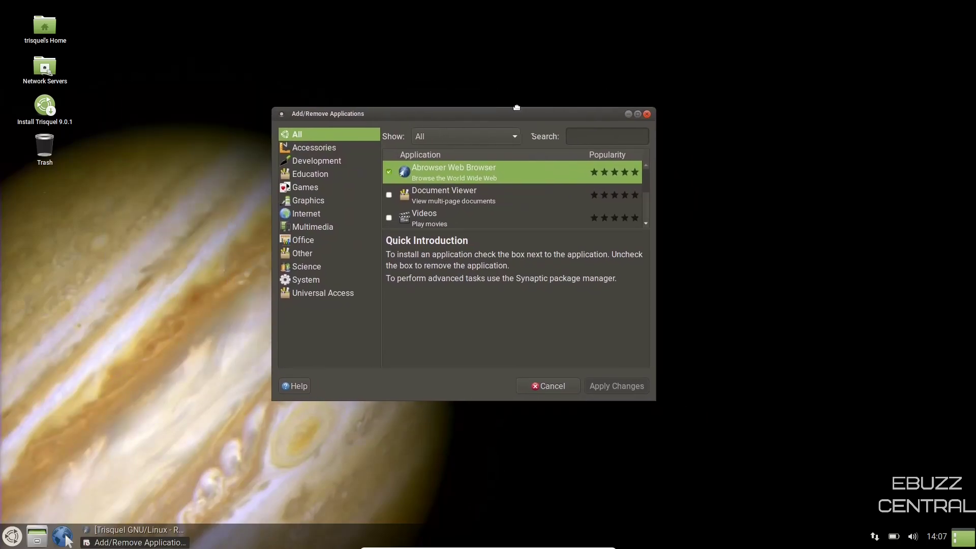
{"action": "left_click", "coordinate": [636, 113]}
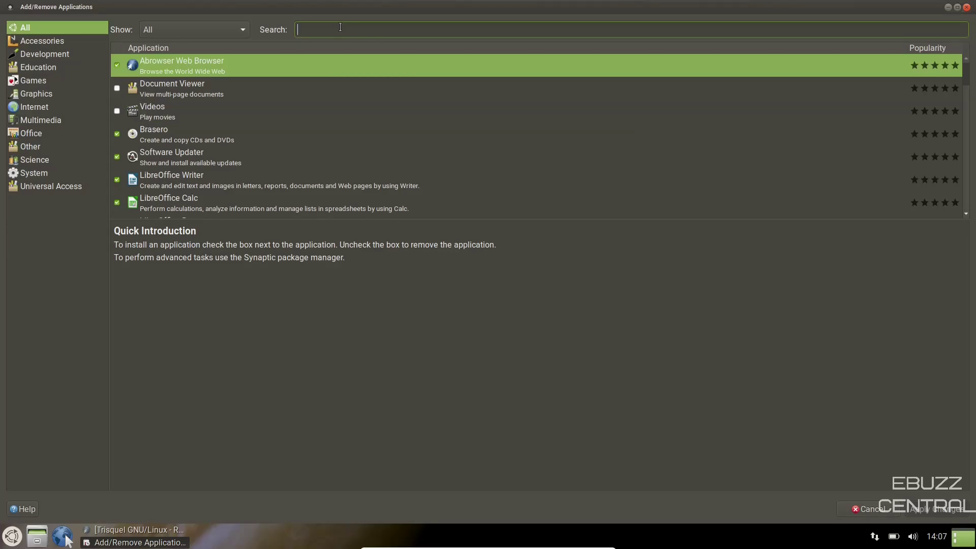
{"action": "type", "text": "obs"}
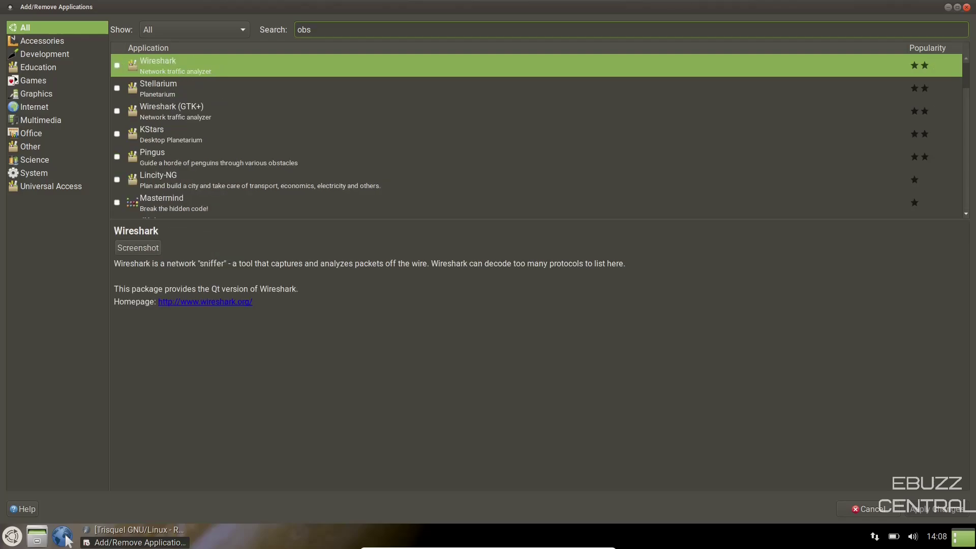
Step: Filter the 'obs' matches by Graphics and Multimedia, return to All, and select the search text
{"action": "scroll", "coordinate": [243, 127], "scroll_direction": "down", "scroll_amount": 10}
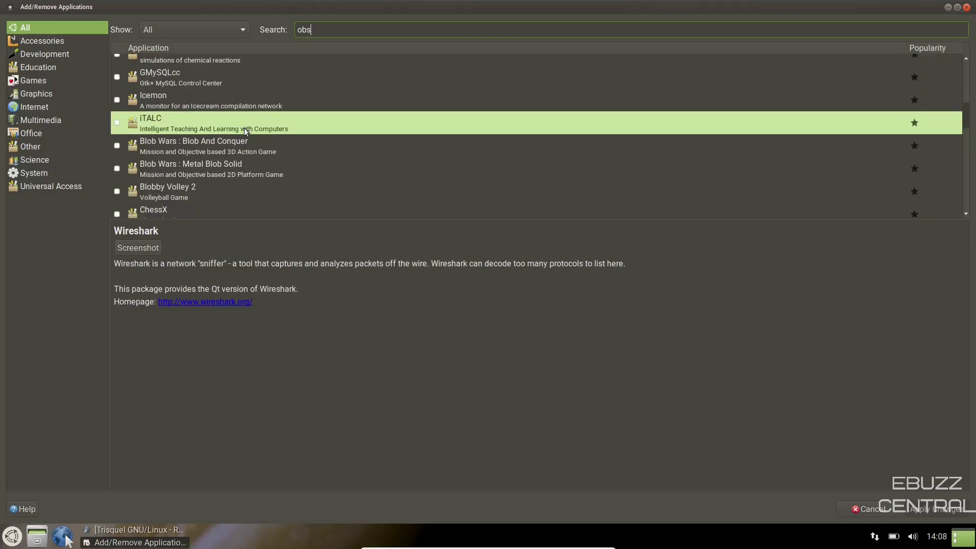
{"action": "scroll", "coordinate": [242, 128], "scroll_direction": "down", "scroll_amount": 5}
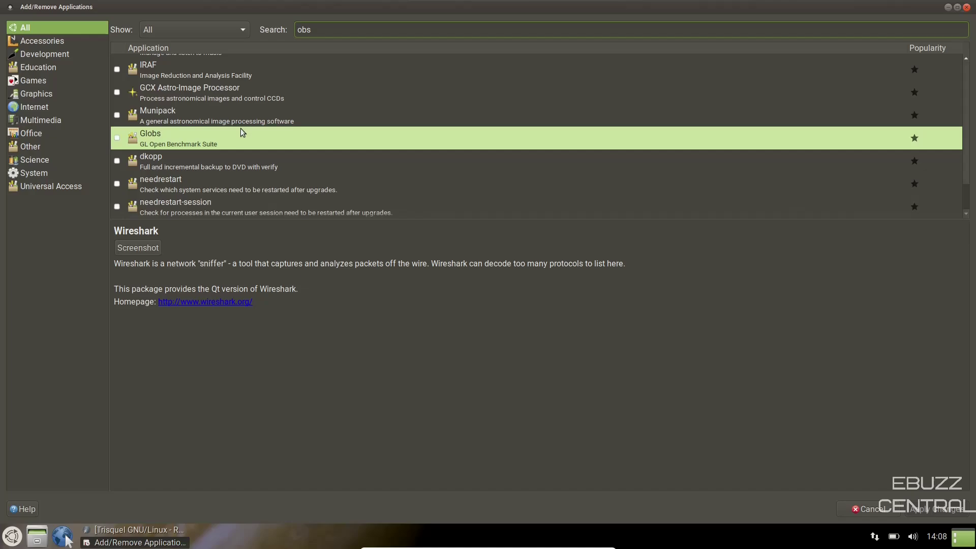
{"action": "scroll", "coordinate": [240, 127], "scroll_direction": "up", "scroll_amount": 5}
{"action": "scroll", "coordinate": [240, 127], "scroll_direction": "up", "scroll_amount": 10}
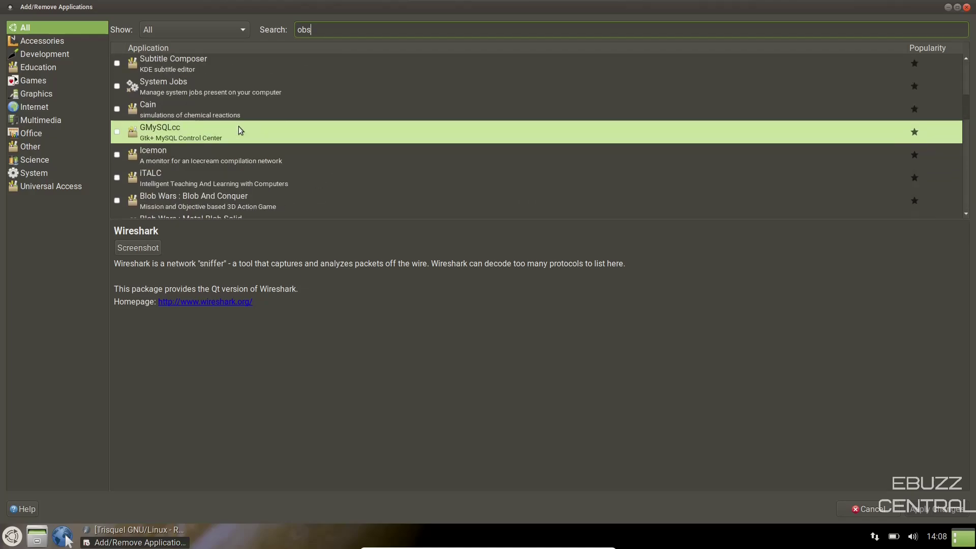
{"action": "left_click", "coordinate": [49, 93]}
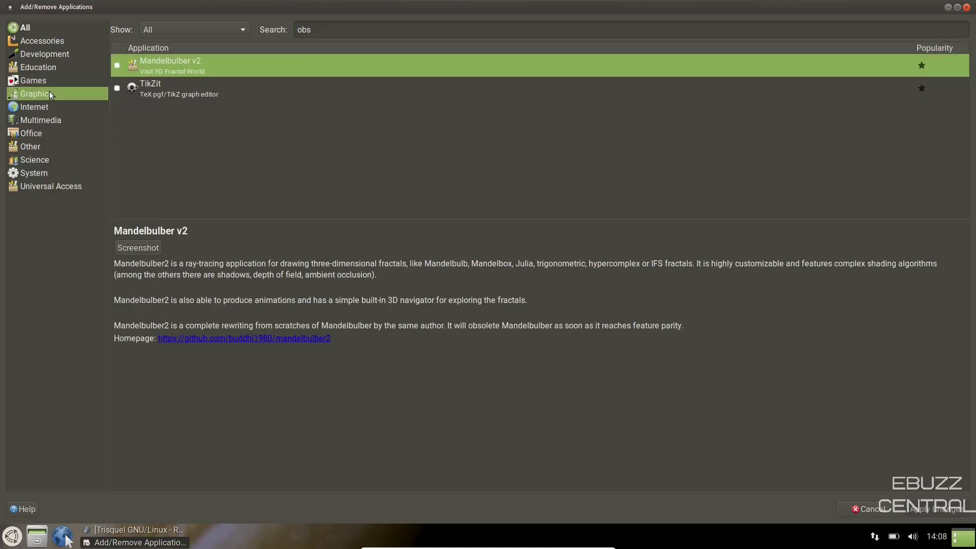
{"action": "left_click", "coordinate": [45, 122]}
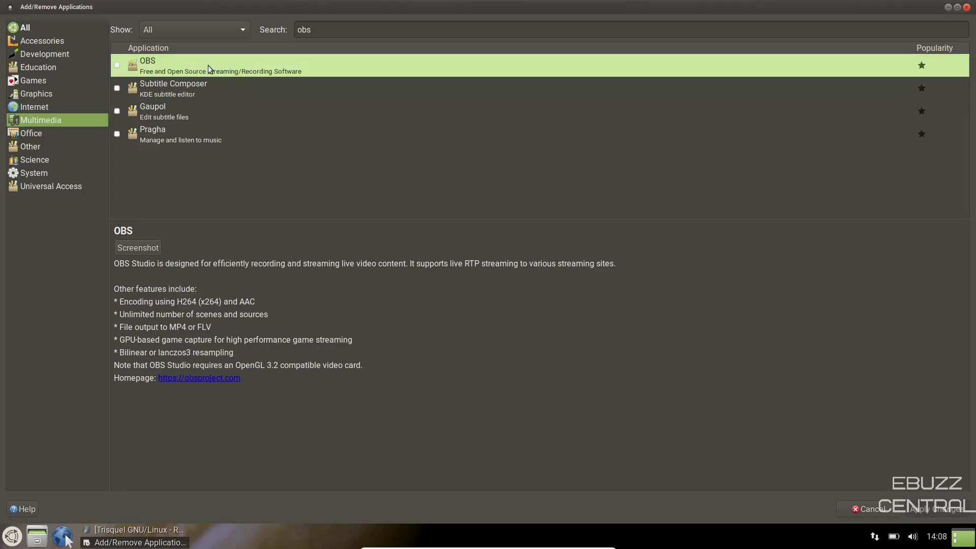
{"action": "left_click", "coordinate": [24, 28]}
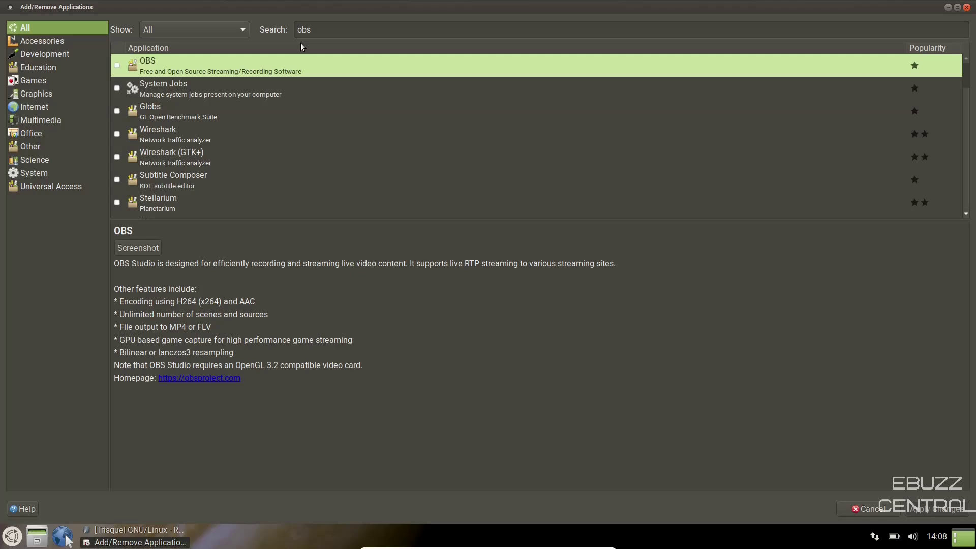
{"action": "left_click_drag", "start_coordinate": [312, 29], "coordinate": [297, 28]}
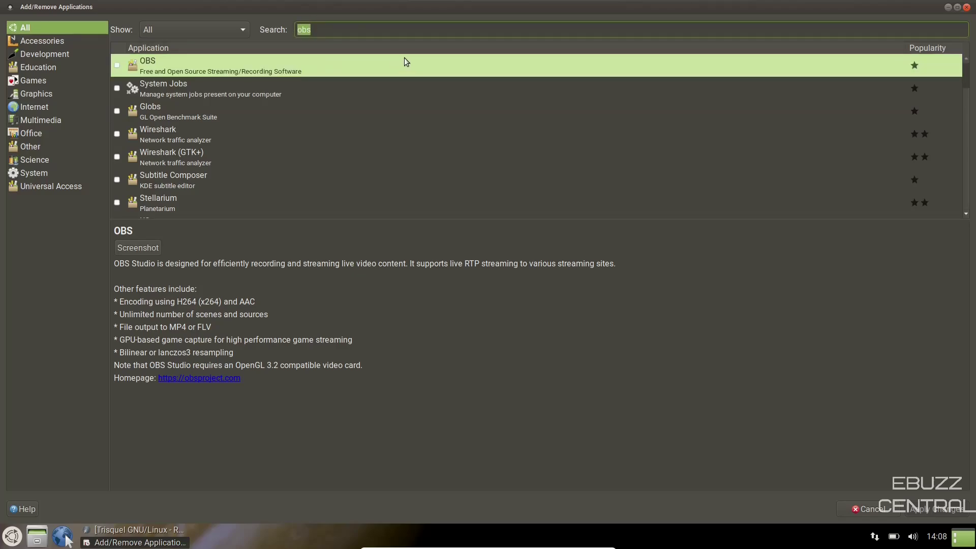
Step: Search the software list for kdenlive, then clear the search field
{"action": "type", "text": "kdenlive"}
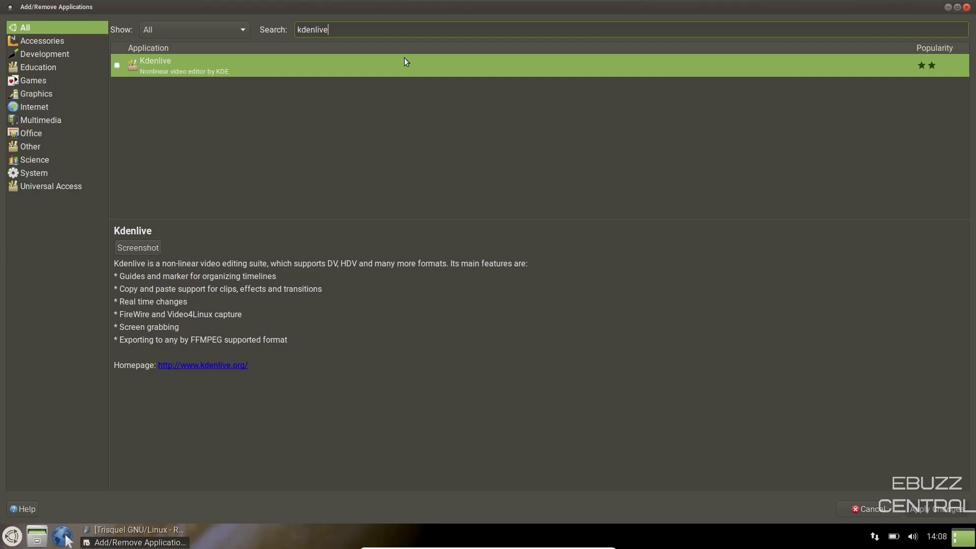
{"action": "key", "text": "ctrl+a"}
{"action": "key", "text": "BackSpace"}
Step: Search for geary, tick Geary (Send and receive email) for installation, and restore the window smaller
{"action": "type", "text": "geary"}
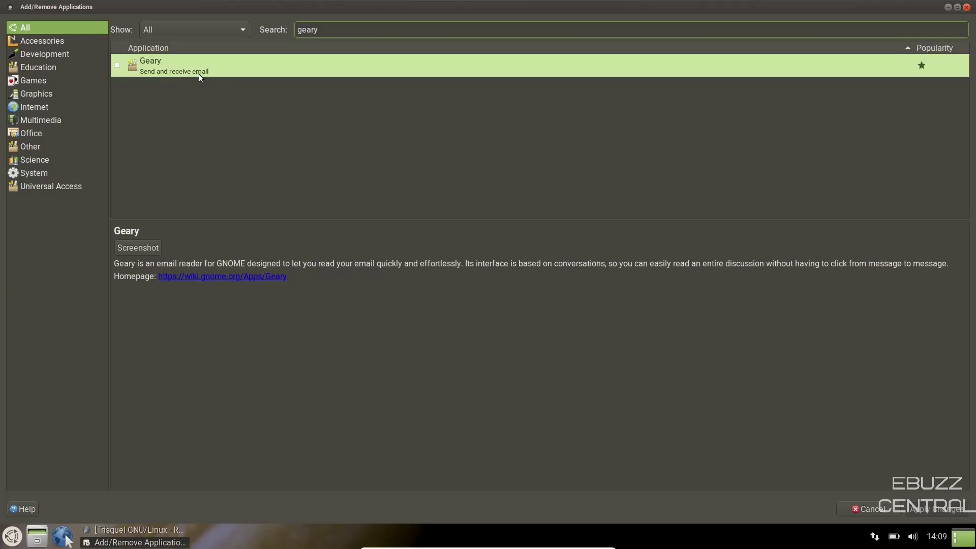
{"action": "left_click", "coordinate": [179, 75]}
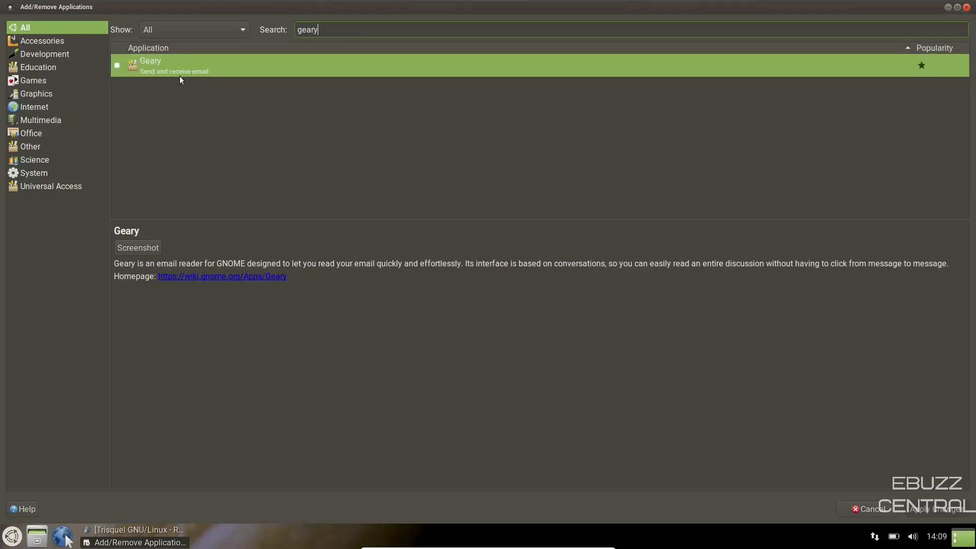
{"action": "left_click", "coordinate": [338, 26]}
{"action": "left_click", "coordinate": [118, 65]}
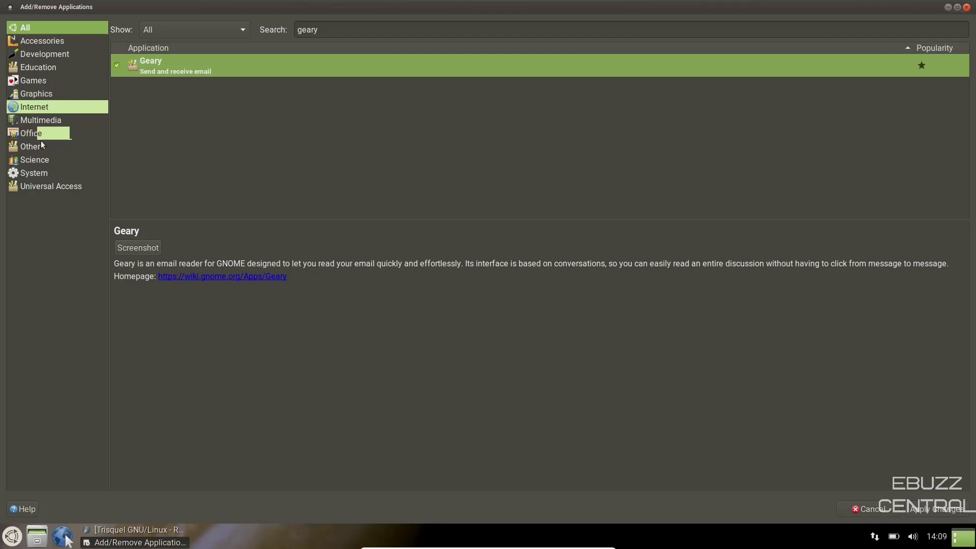
{"action": "left_click_drag", "start_coordinate": [485, 8], "coordinate": [477, 88]}
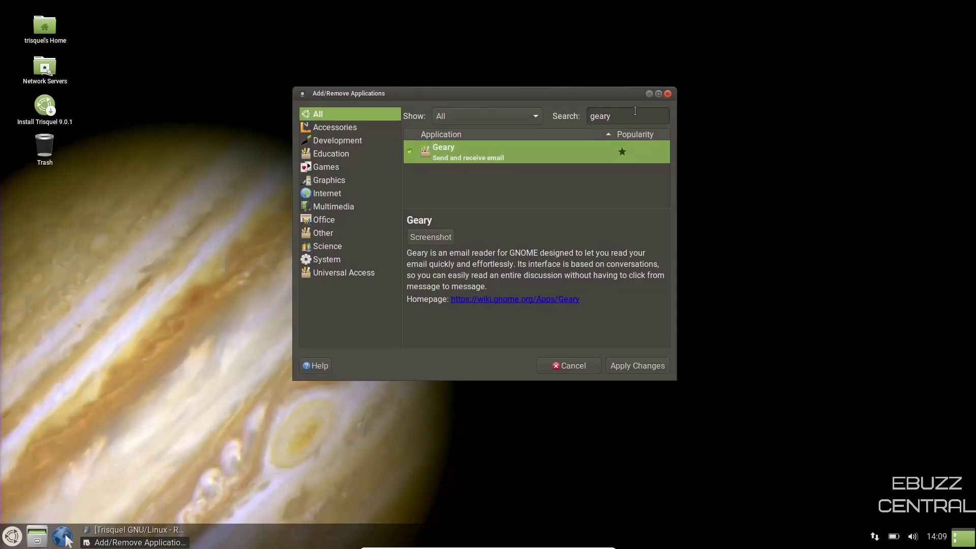
{"action": "left_click", "coordinate": [668, 95]}
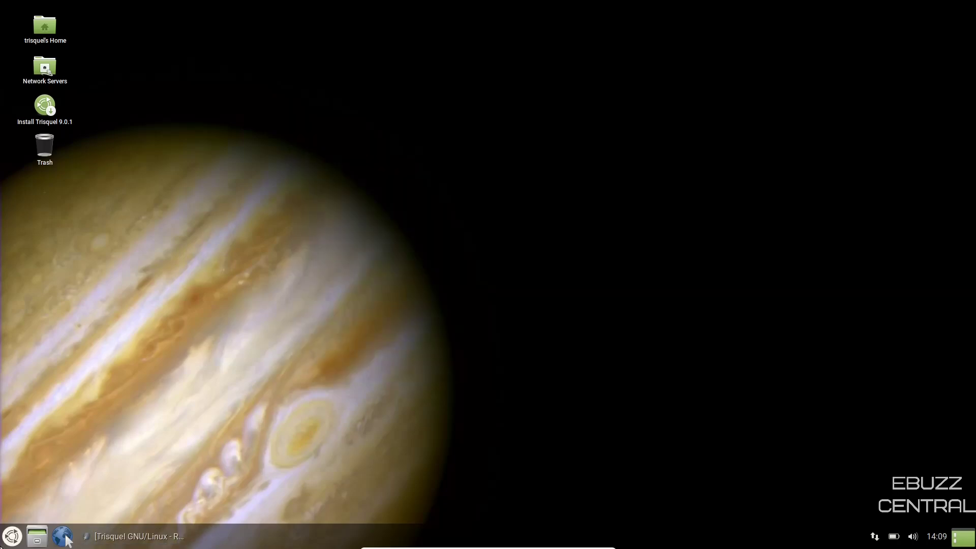
{"action": "left_click", "coordinate": [13, 537]}
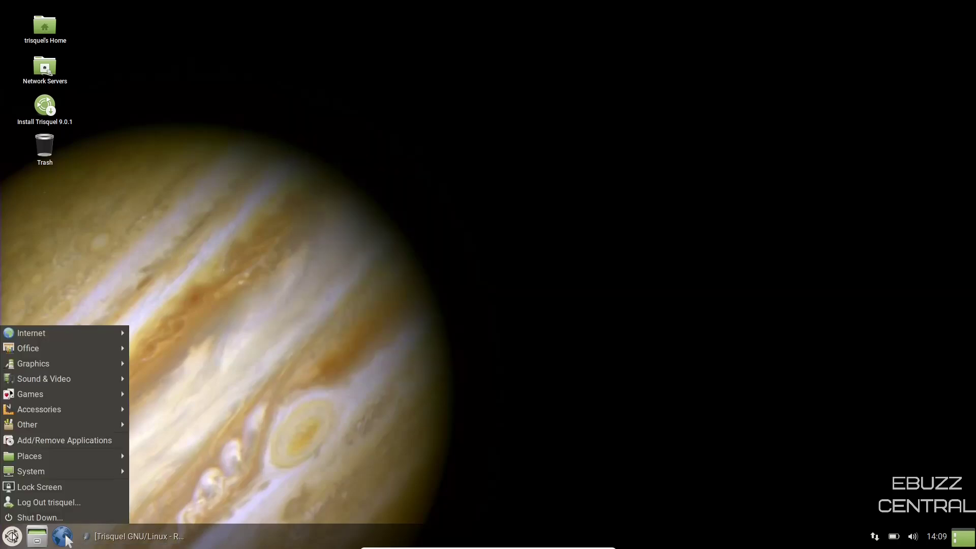
{"action": "mouse_move", "coordinate": [69, 470]}
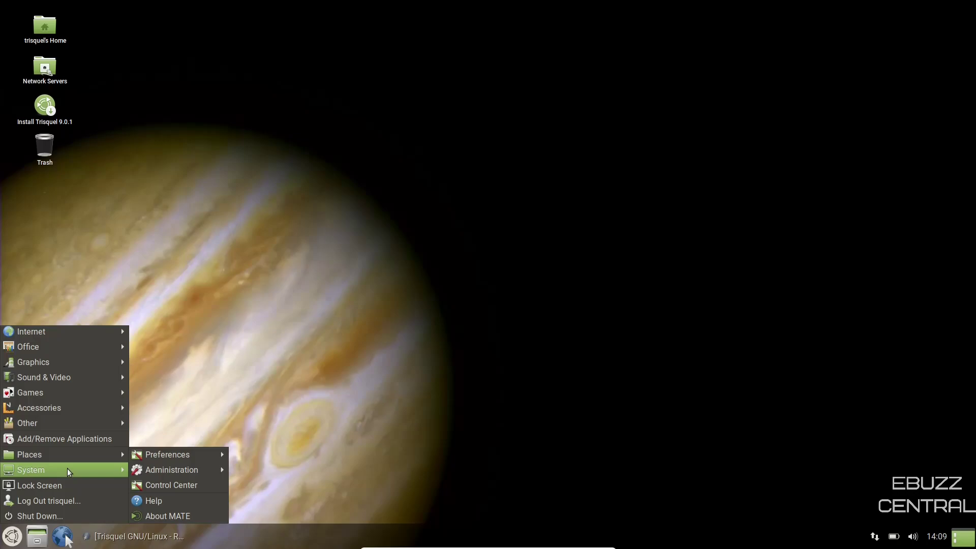
{"action": "mouse_move", "coordinate": [81, 423]}
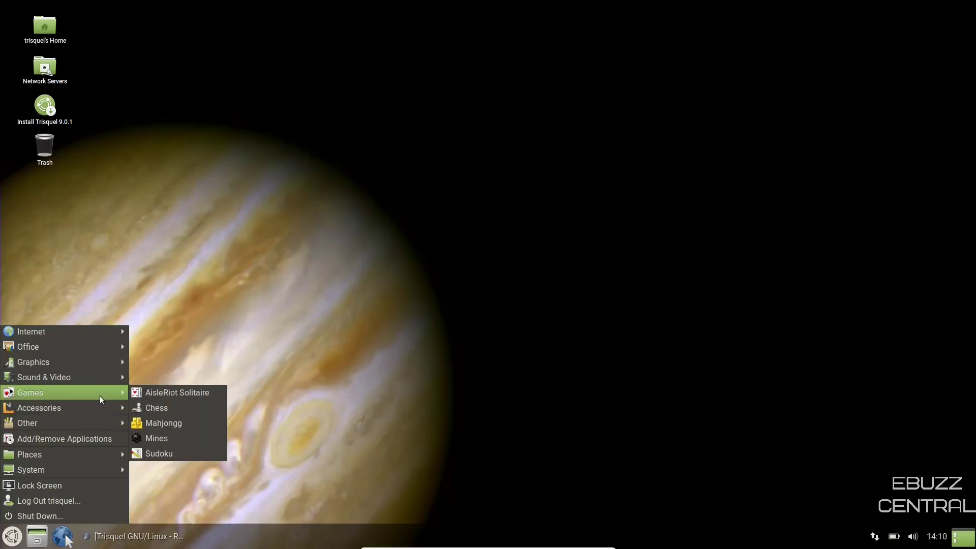
{"action": "mouse_move", "coordinate": [91, 378]}
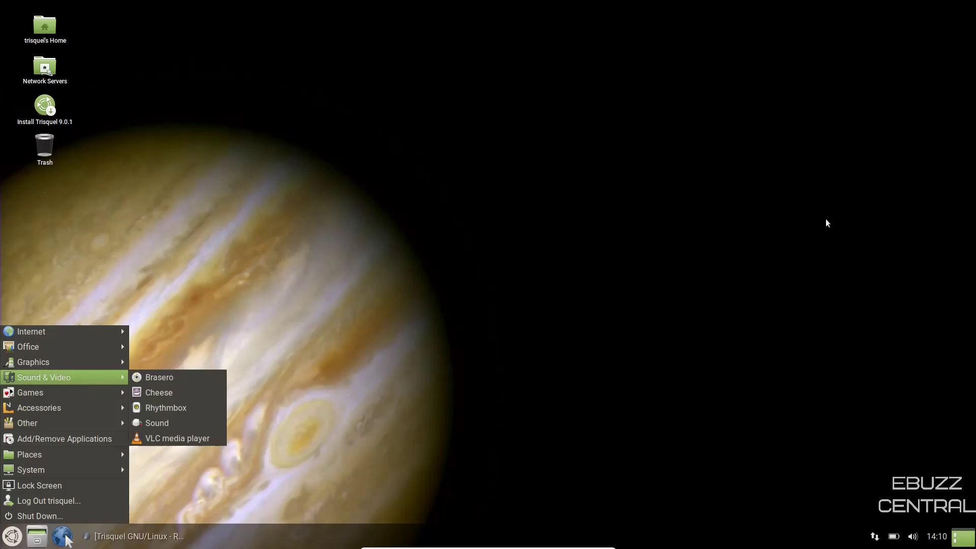
{"action": "key", "text": "Escape"}
{"action": "key", "text": "Escape"}
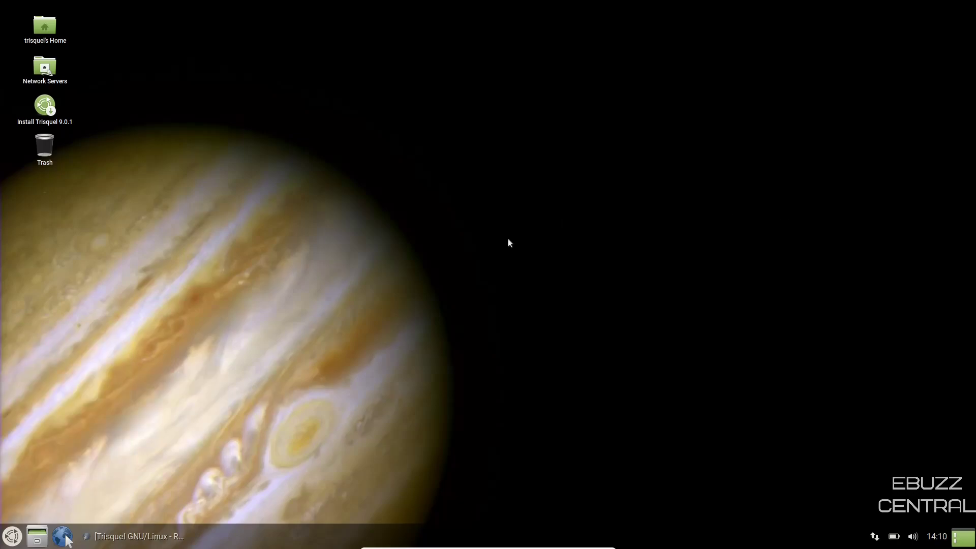